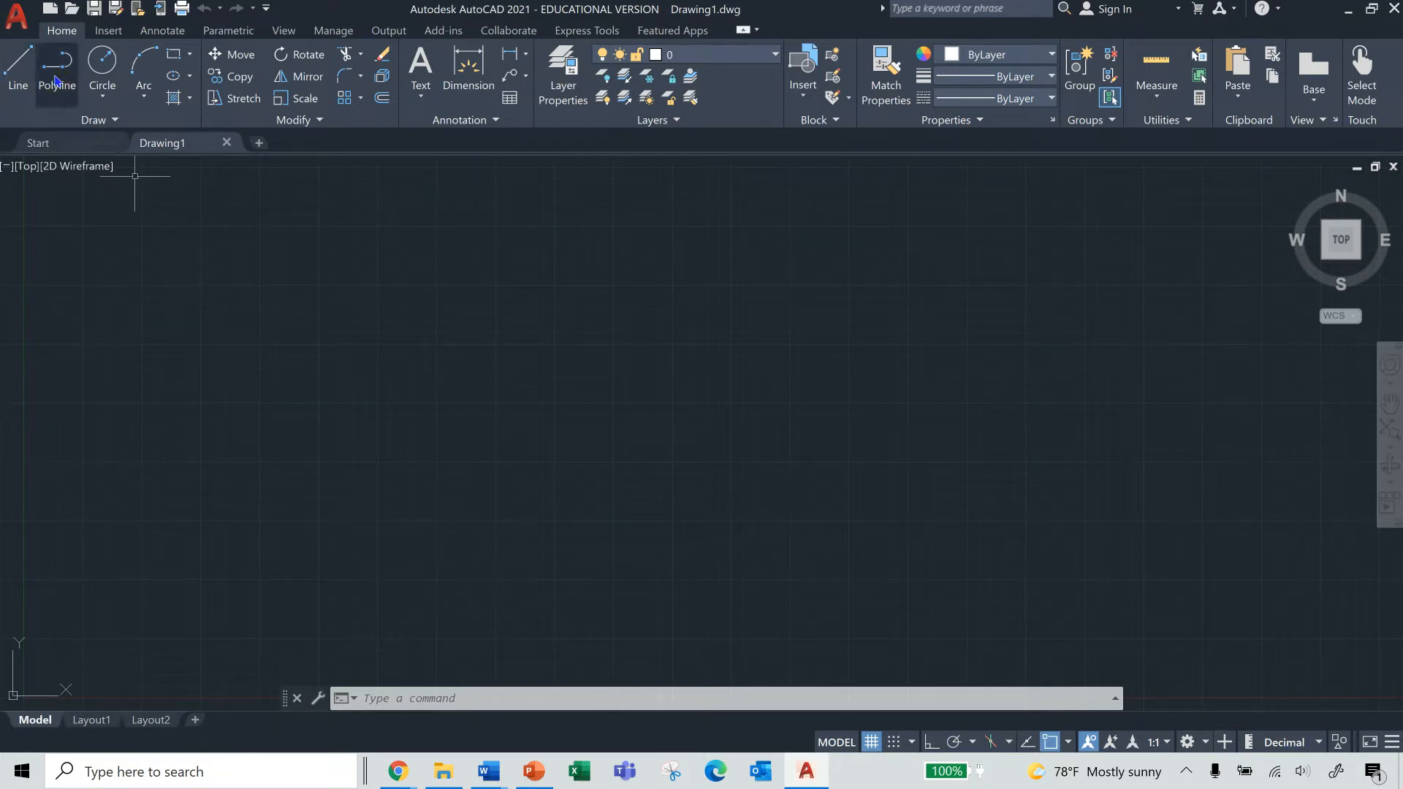
left_click(25, 71)
left_click(433, 451)
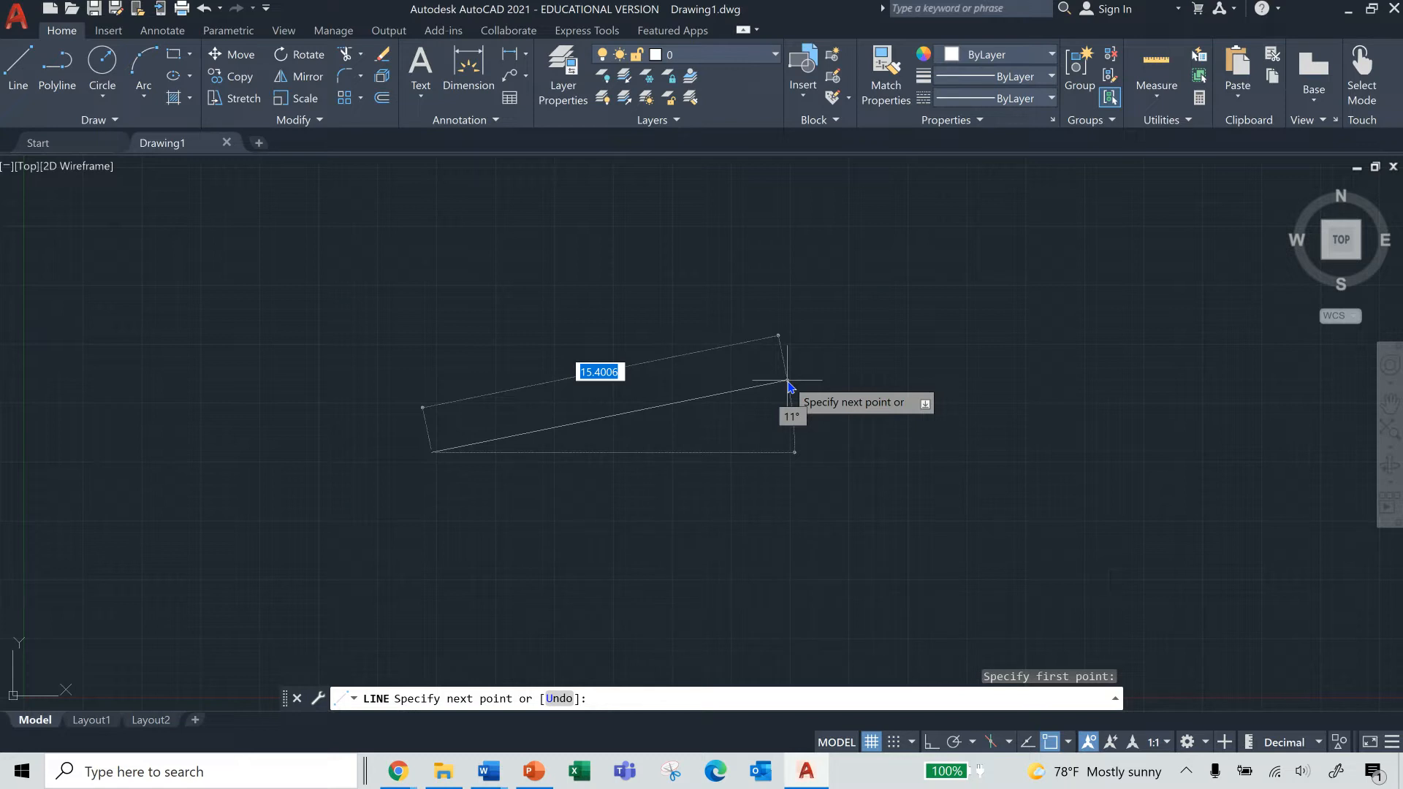
key("Escape")
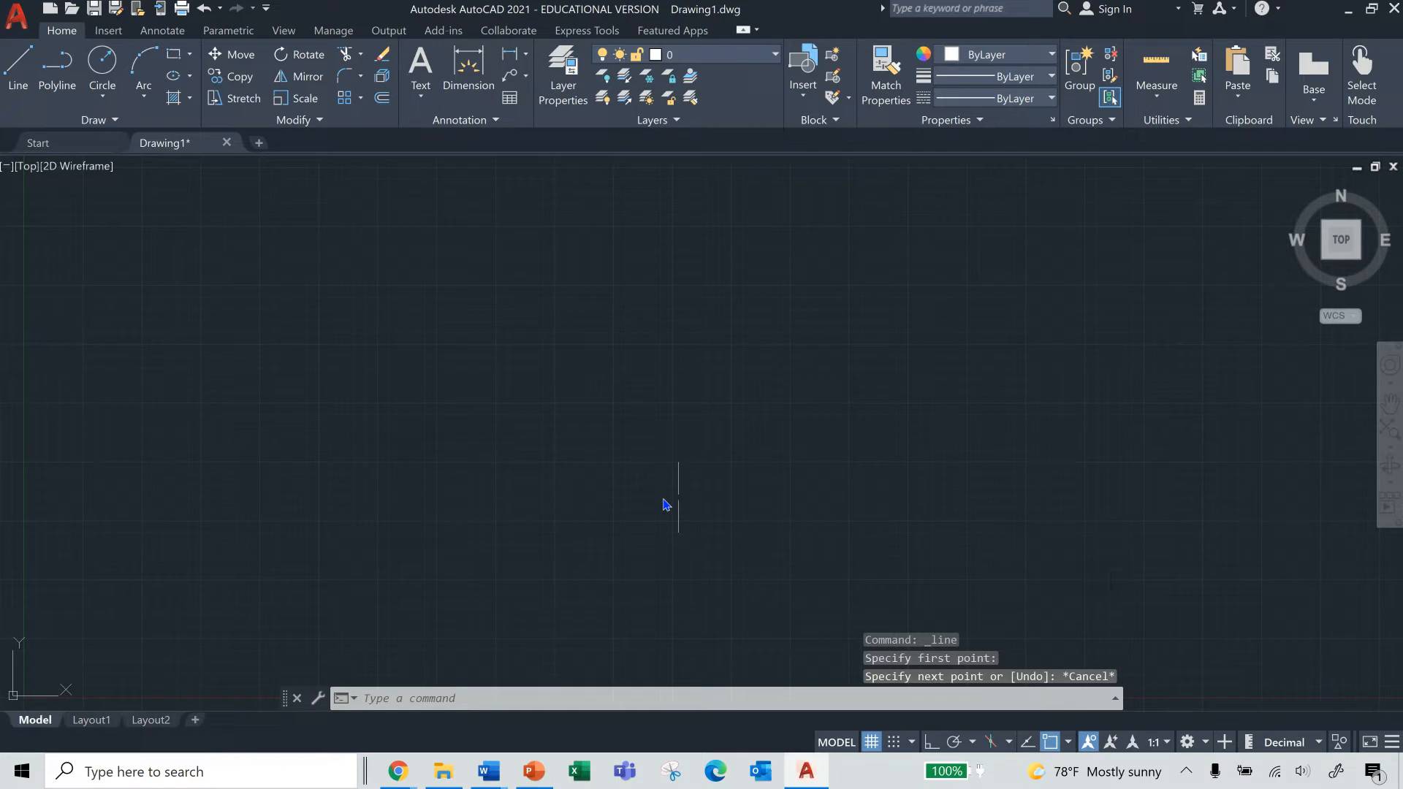
Set the drawing's length units to Architectural with a precision of 0'-0 1/4" using the UNITS command
left_click(486, 698)
type("units")
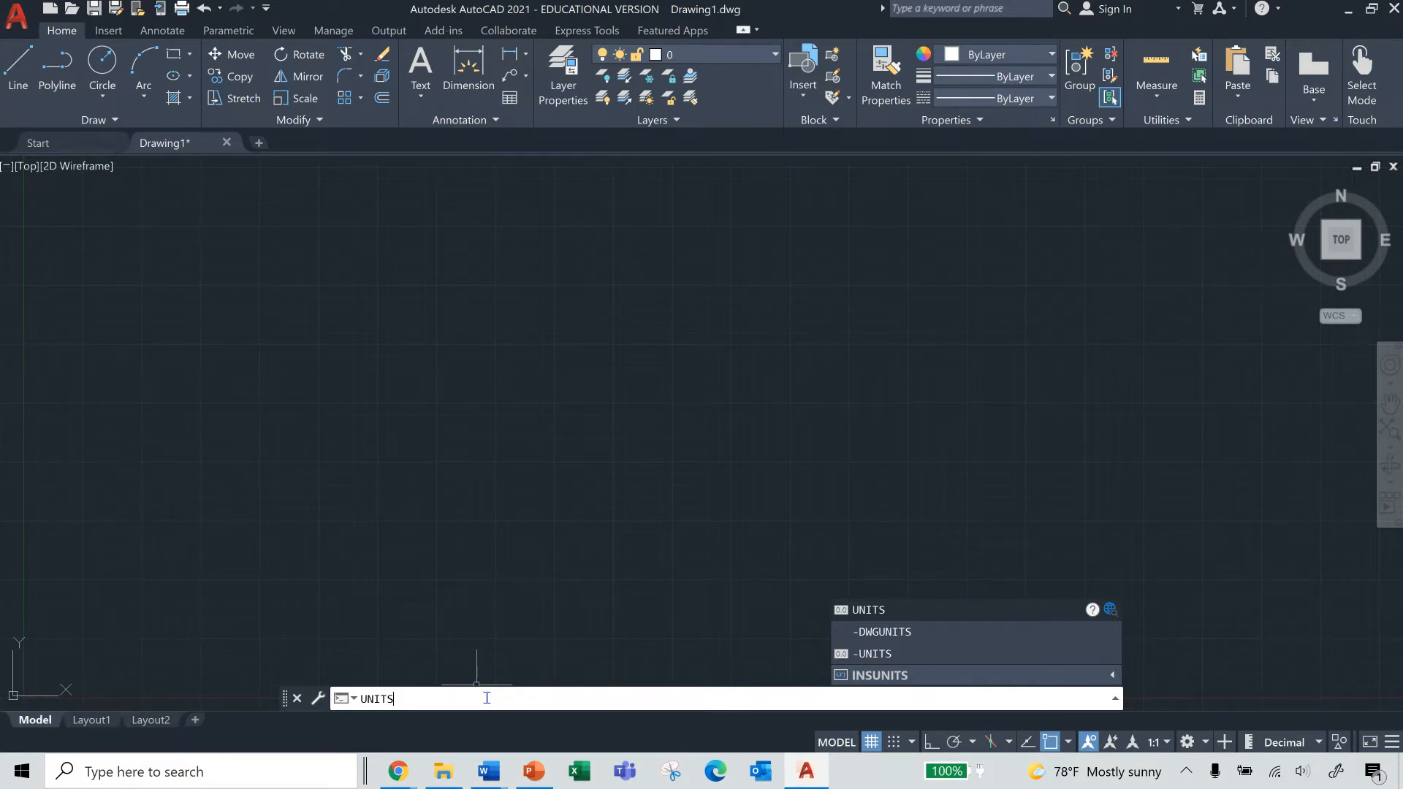
key("Return")
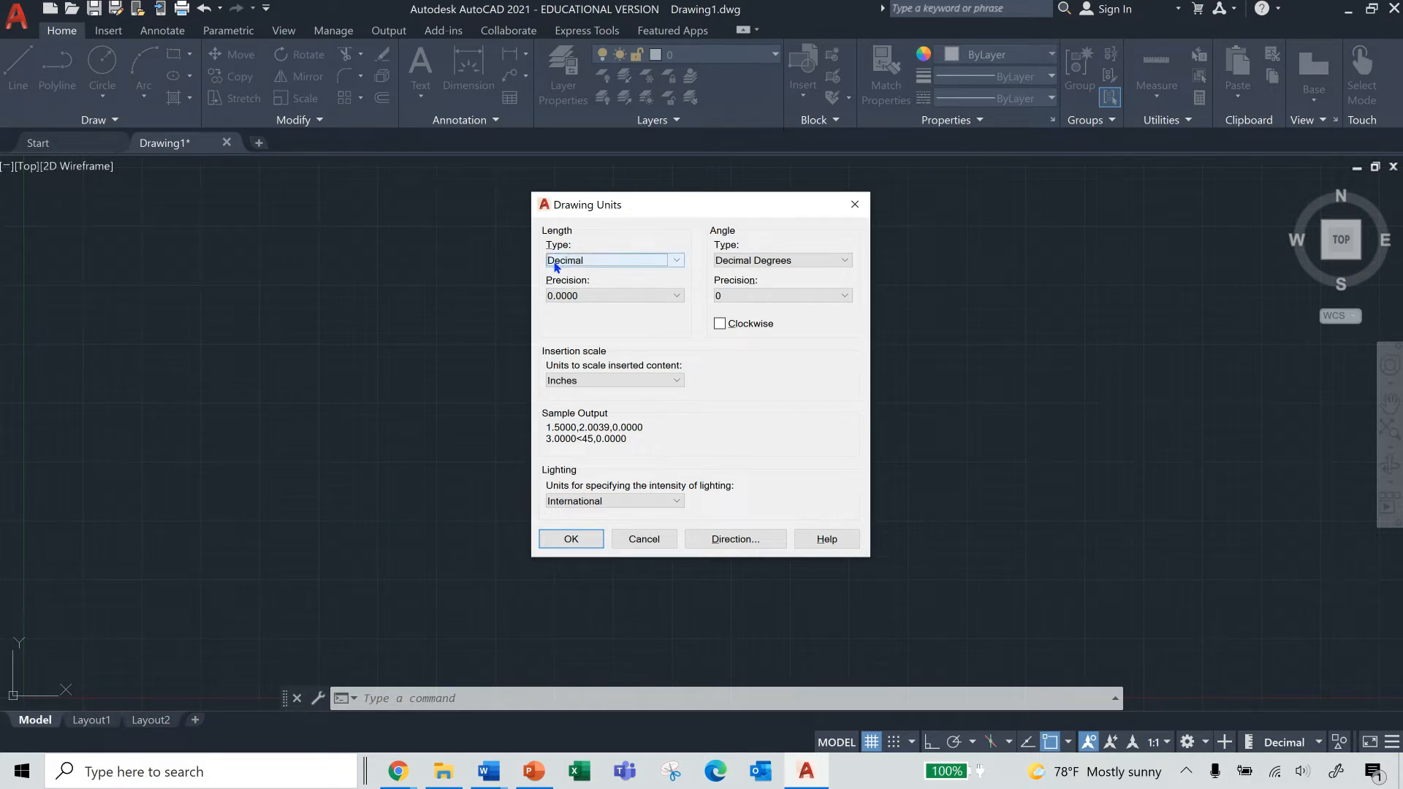
left_click(606, 261)
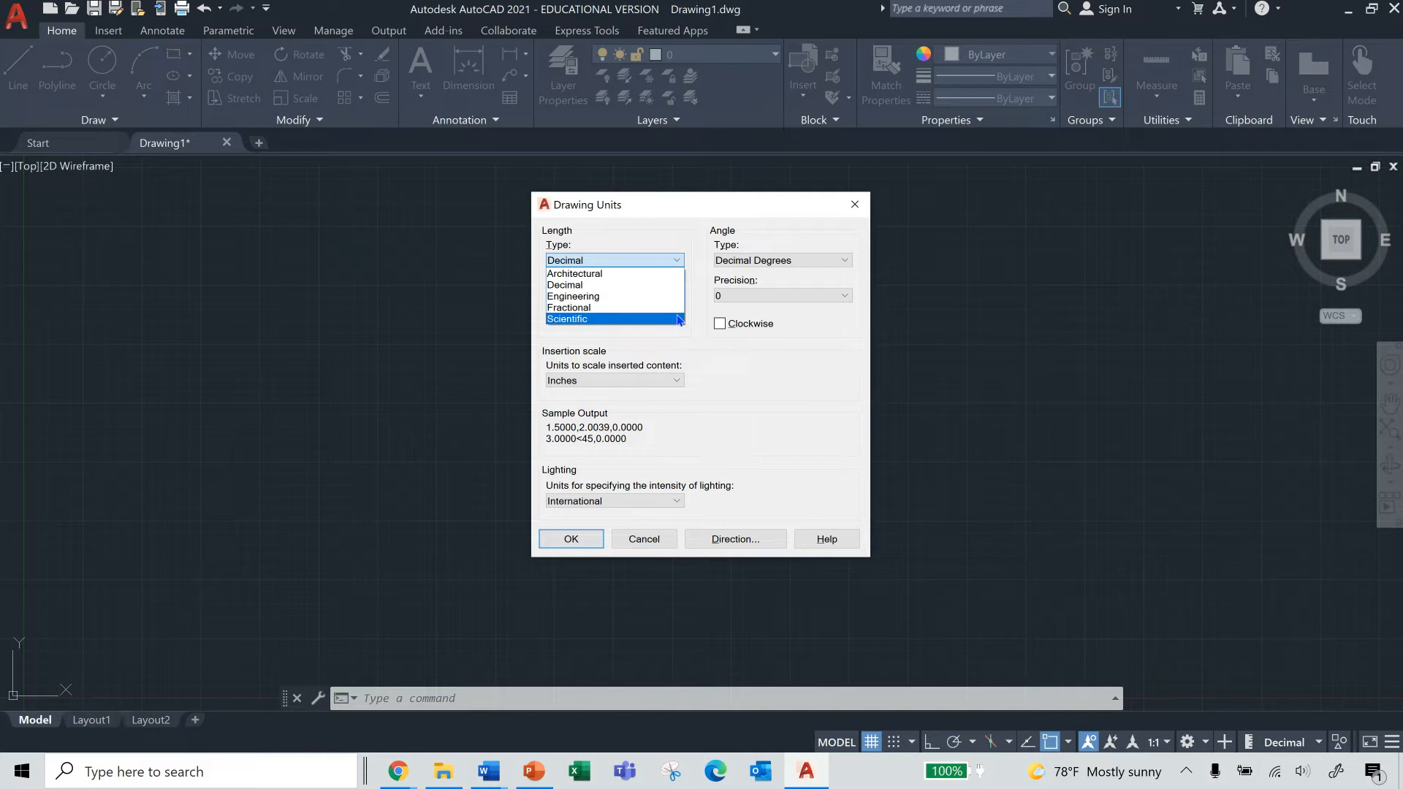
left_click(612, 275)
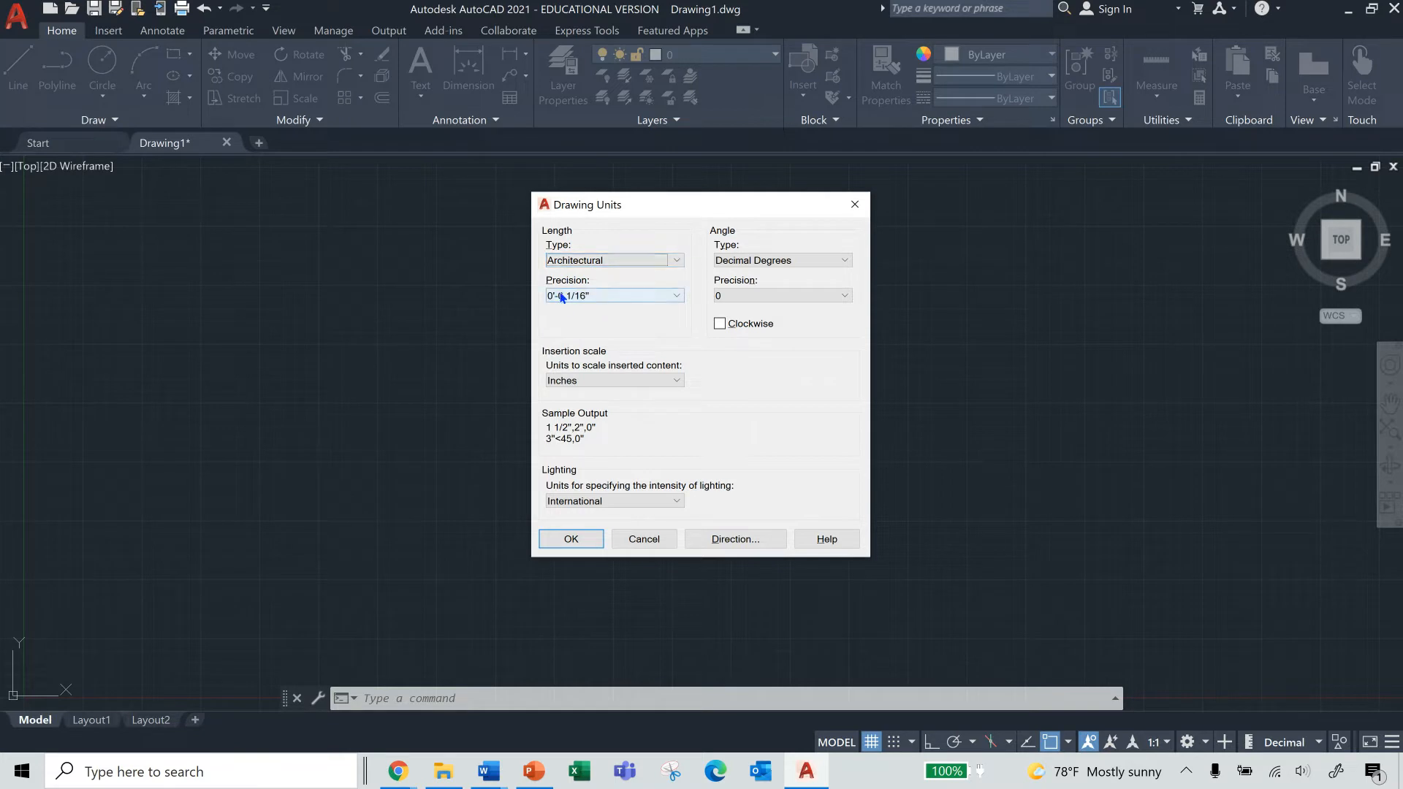
left_click(610, 296)
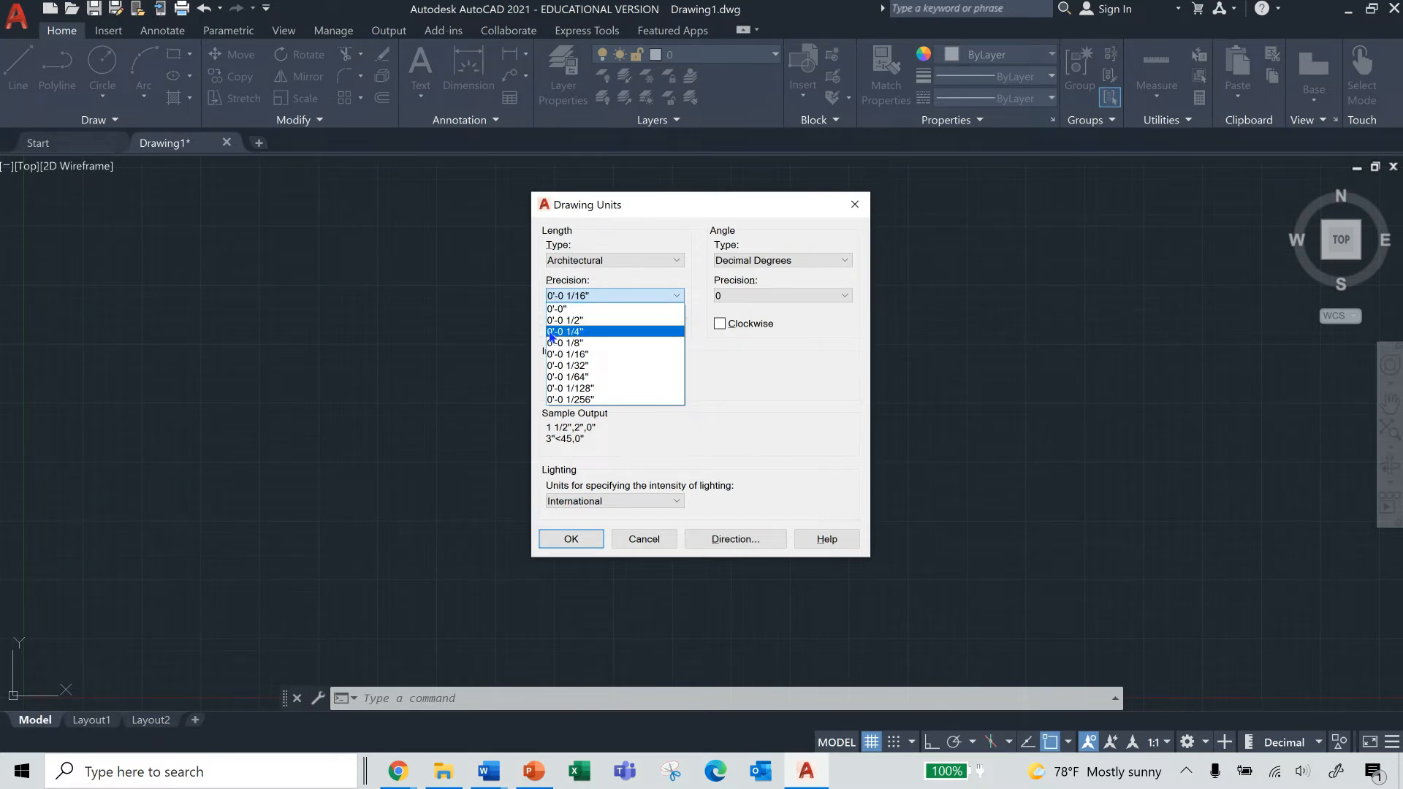
left_click(595, 332)
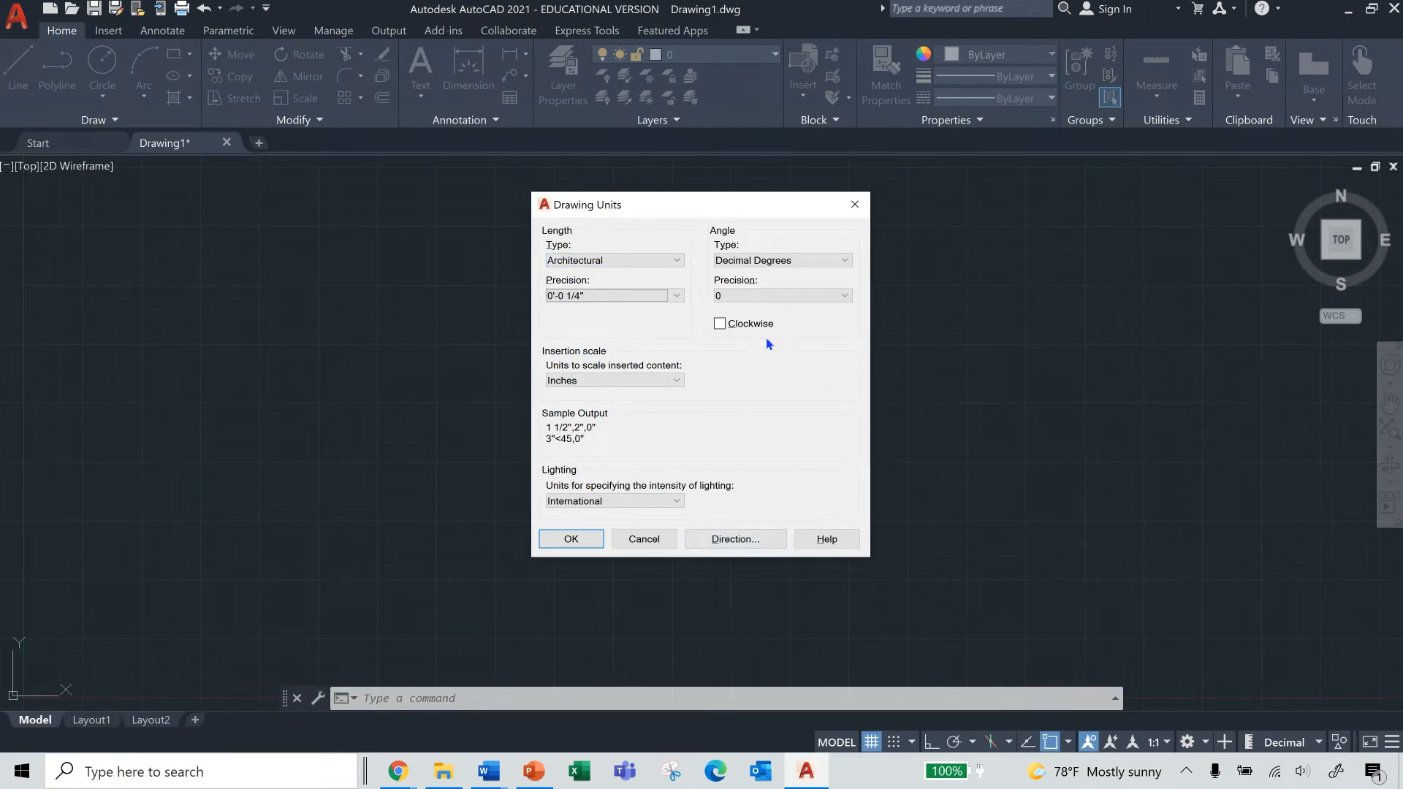
left_click(571, 540)
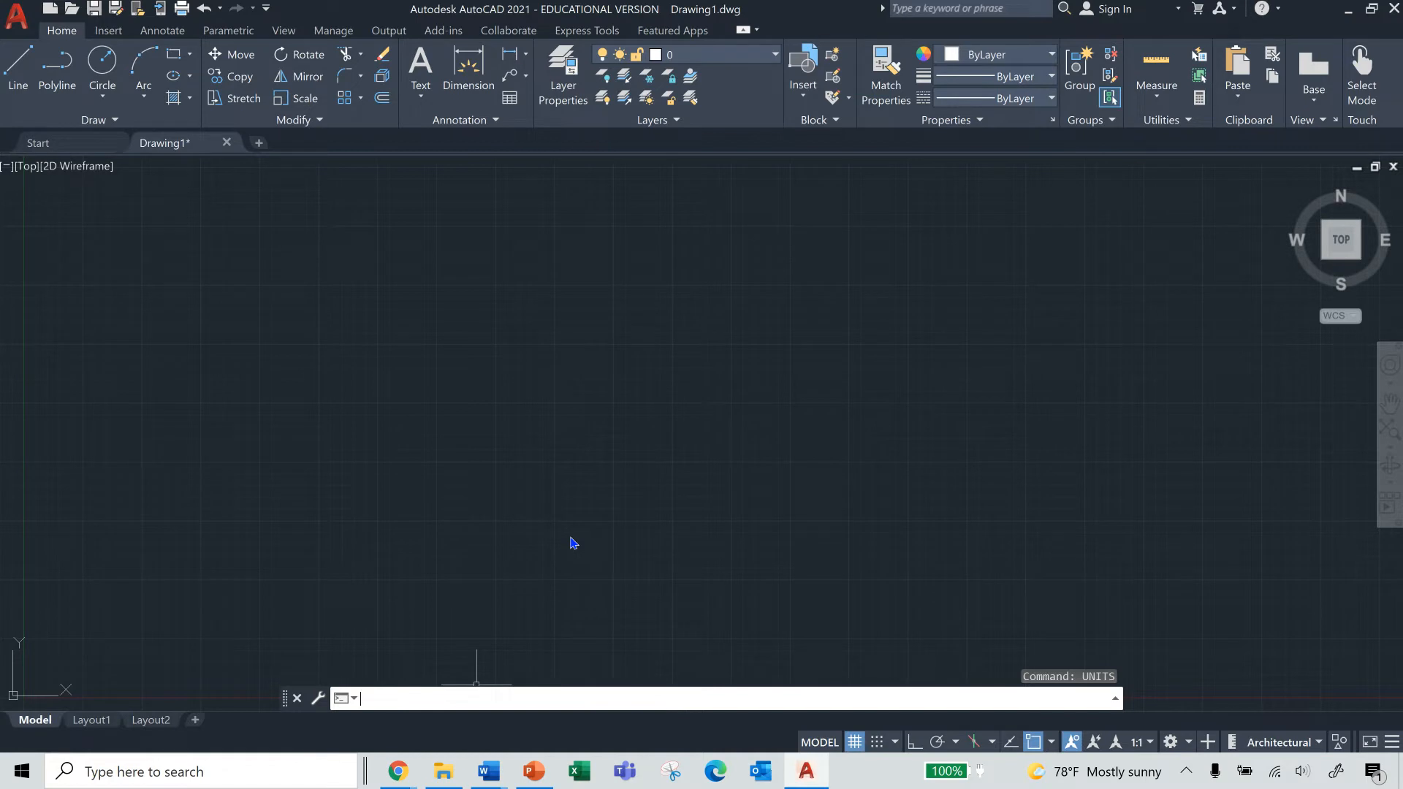
Draw a single freehand line that rises gently to the right across the middle of the drawing area
left_click(15, 78)
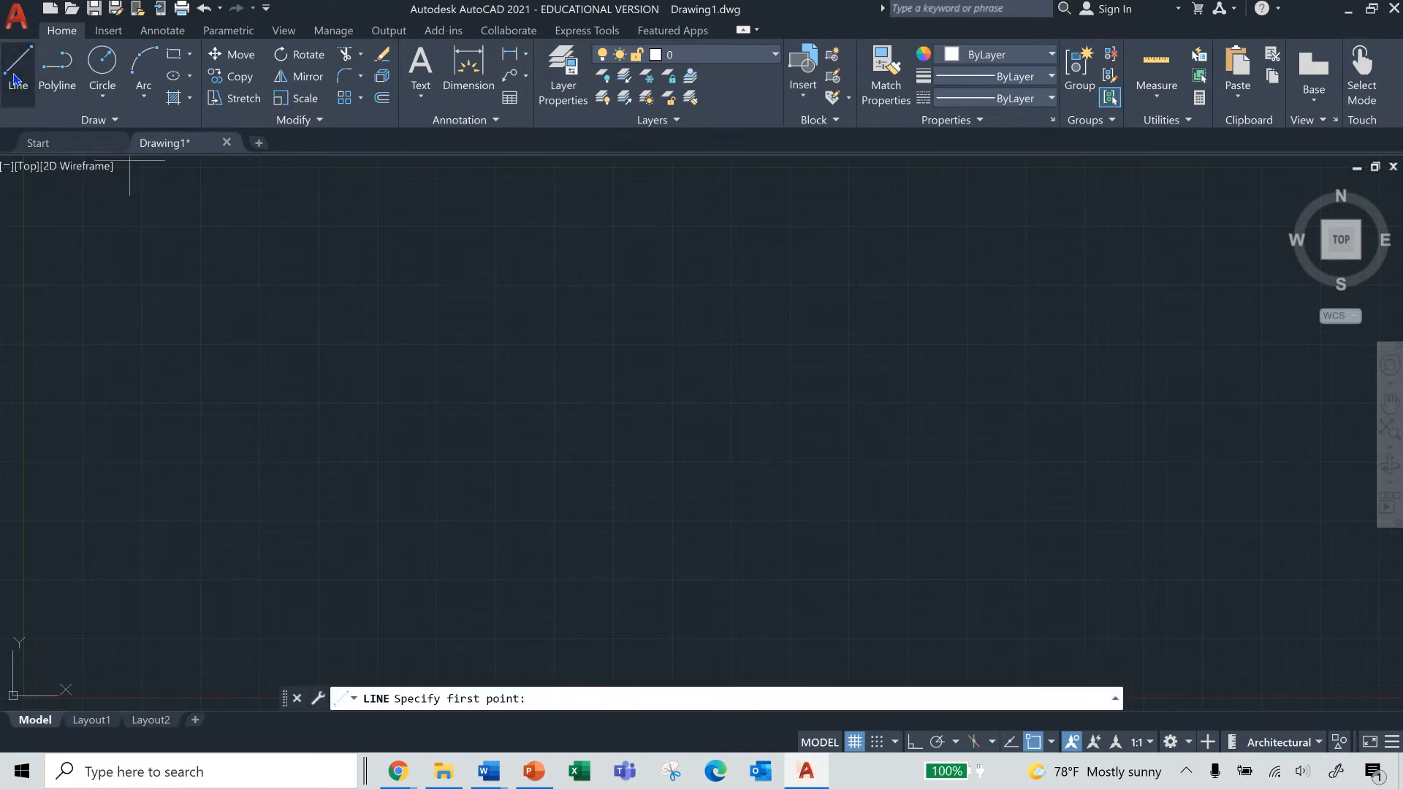
left_click(389, 497)
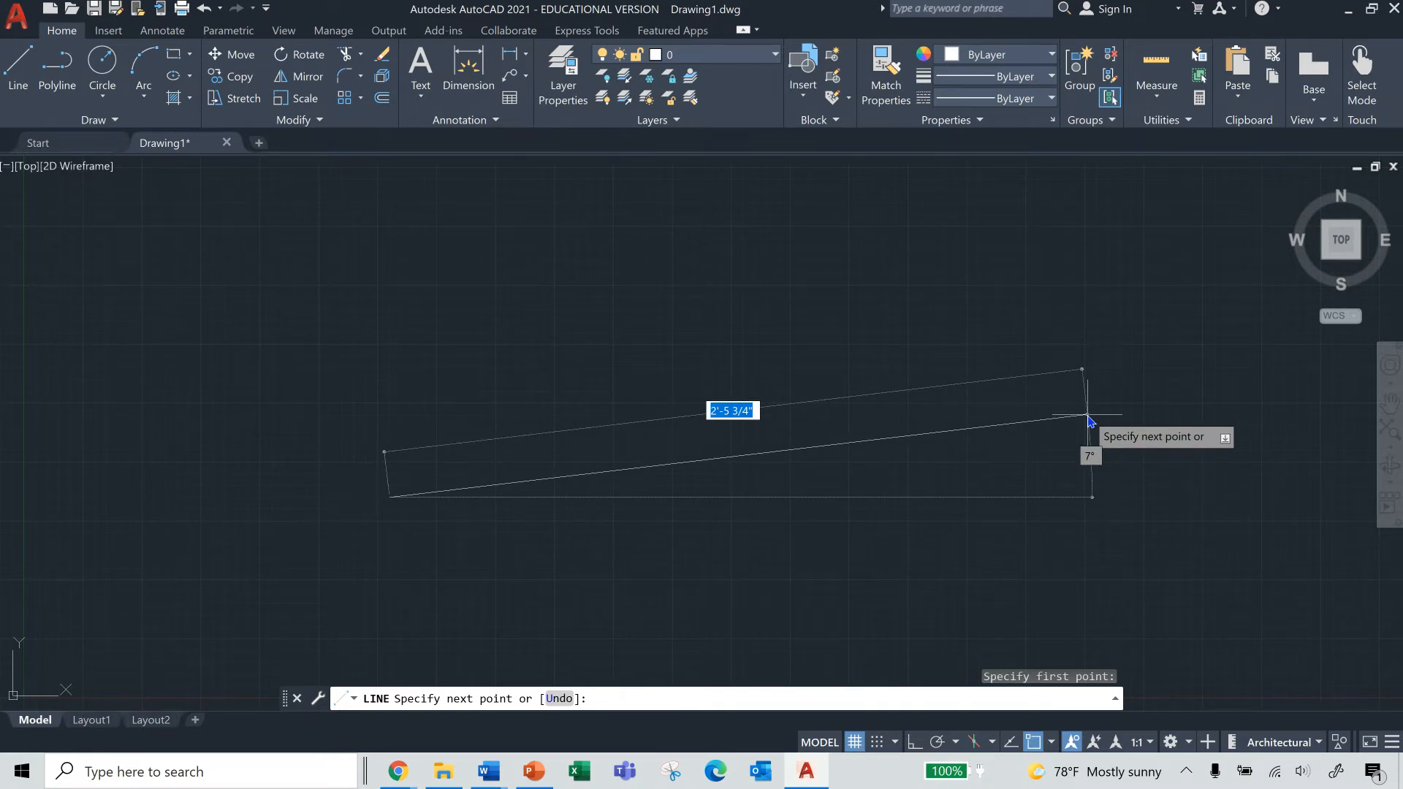
left_click(878, 426)
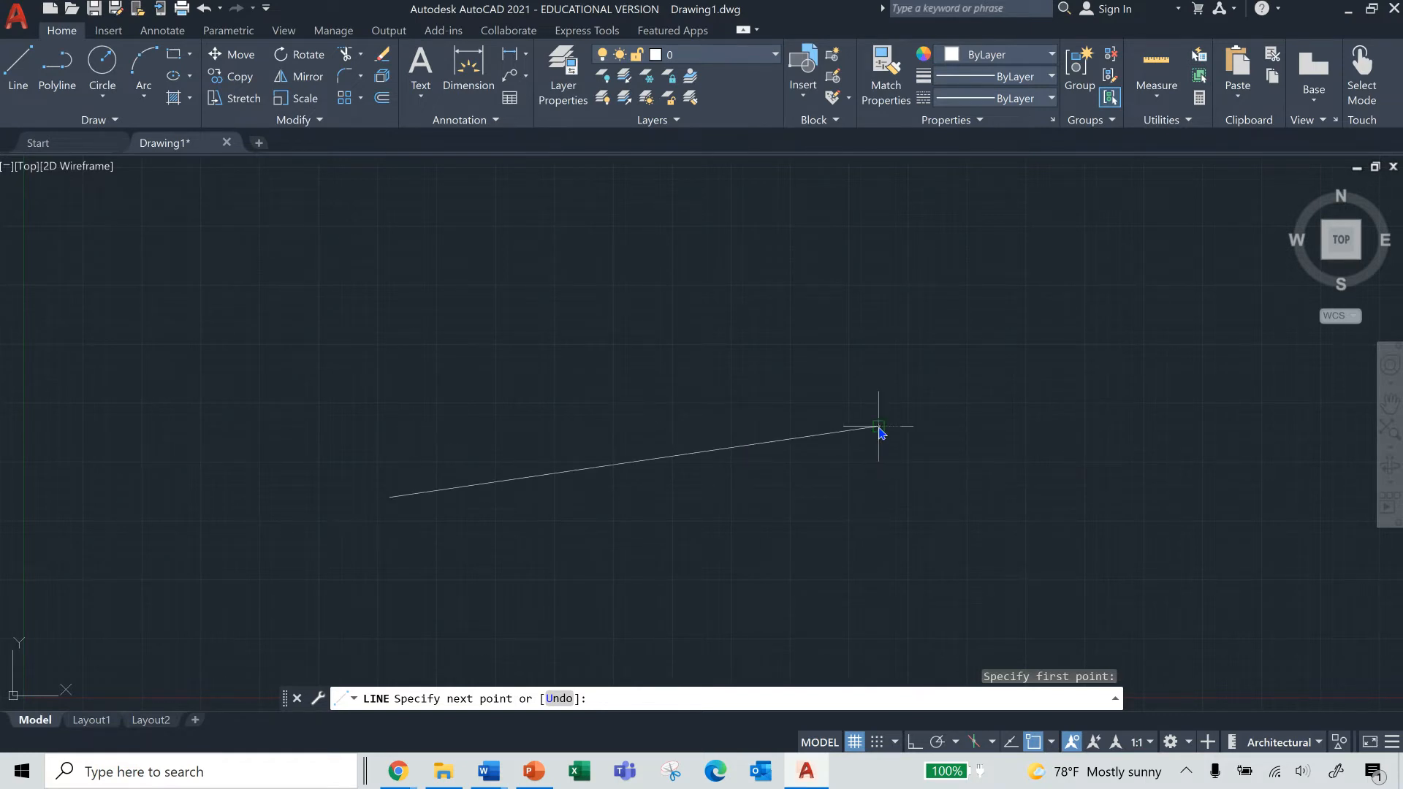
right_click(878, 428)
left_click(911, 441)
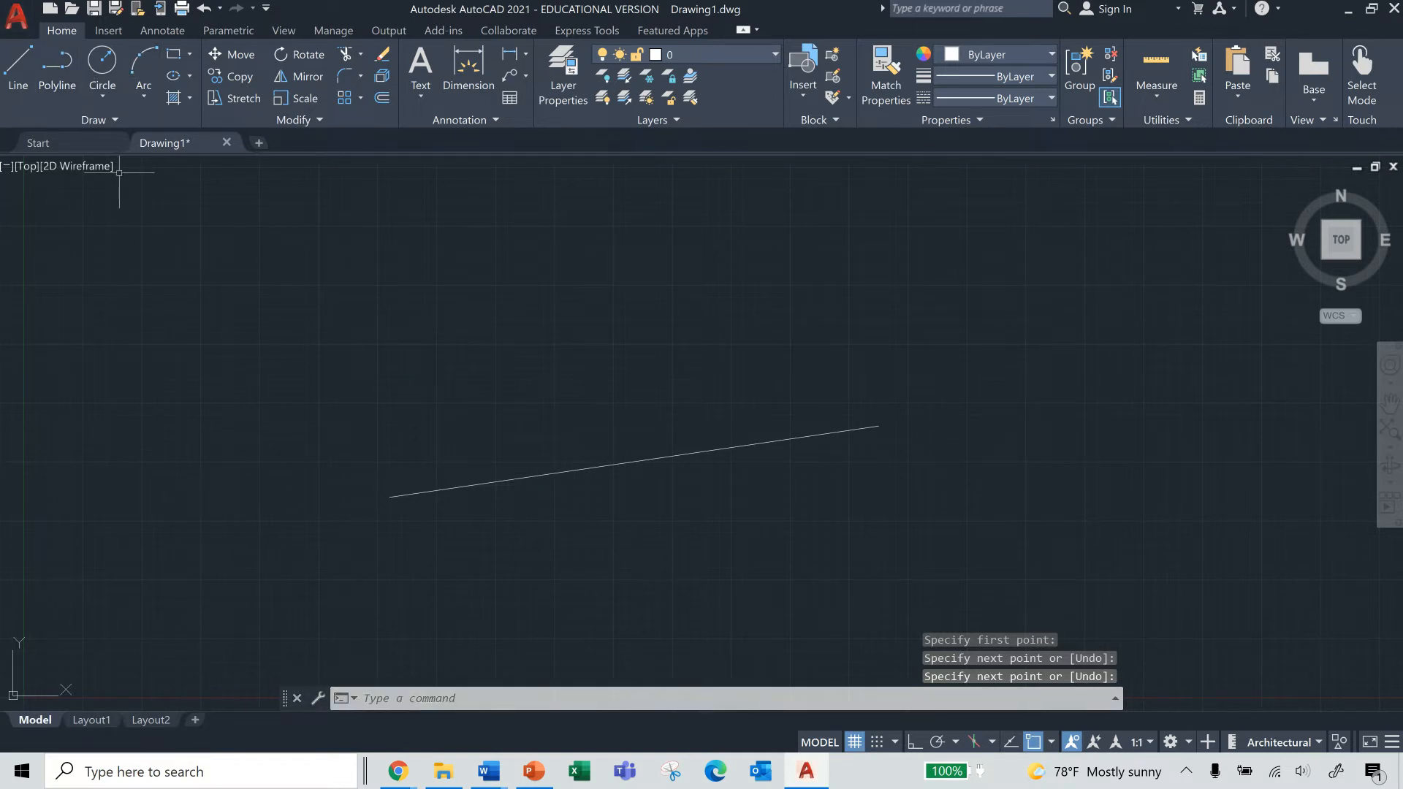
Review the Drawing Units settings through the drawing utilities and close them without changing anything
left_click(17, 16)
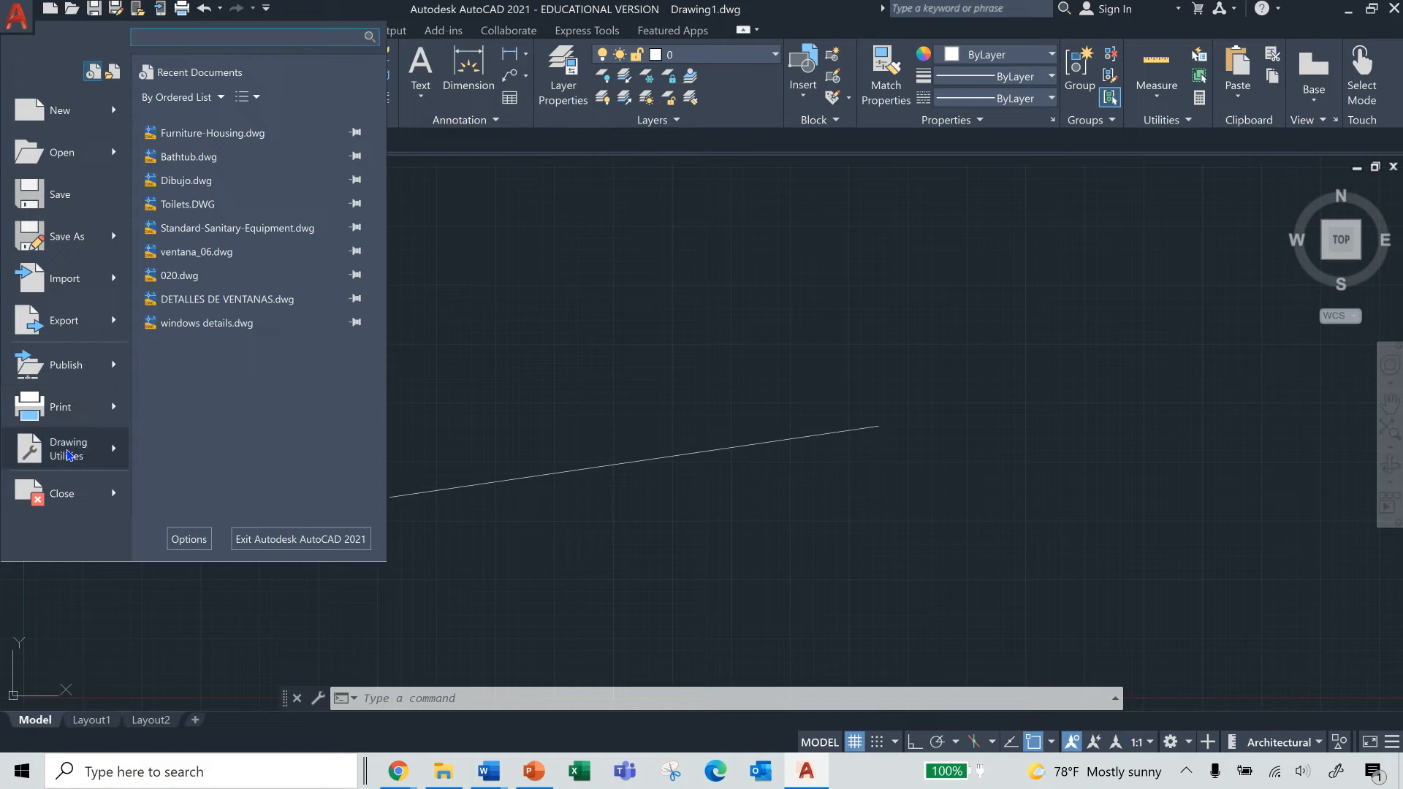
mouse_move(68, 454)
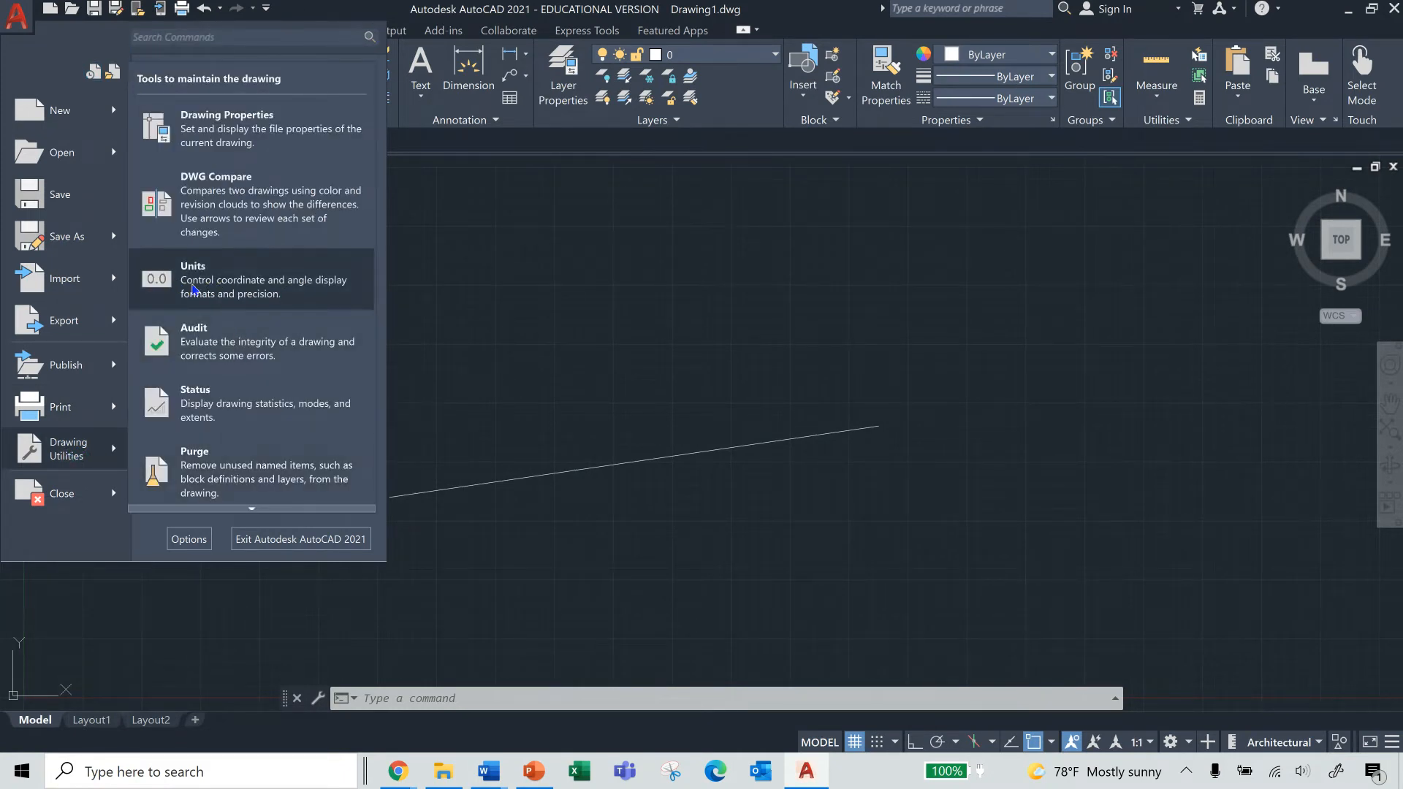
left_click(249, 282)
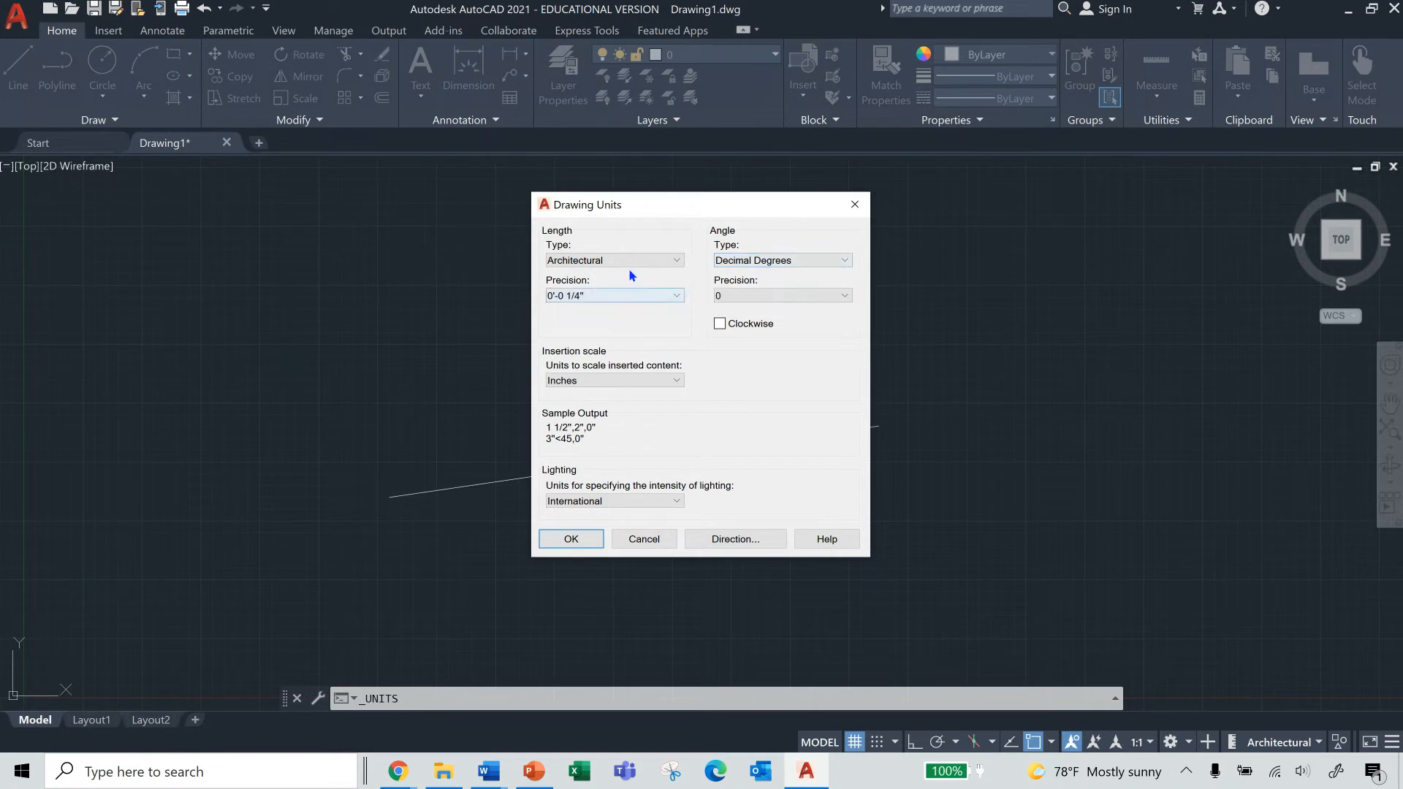
left_click(856, 206)
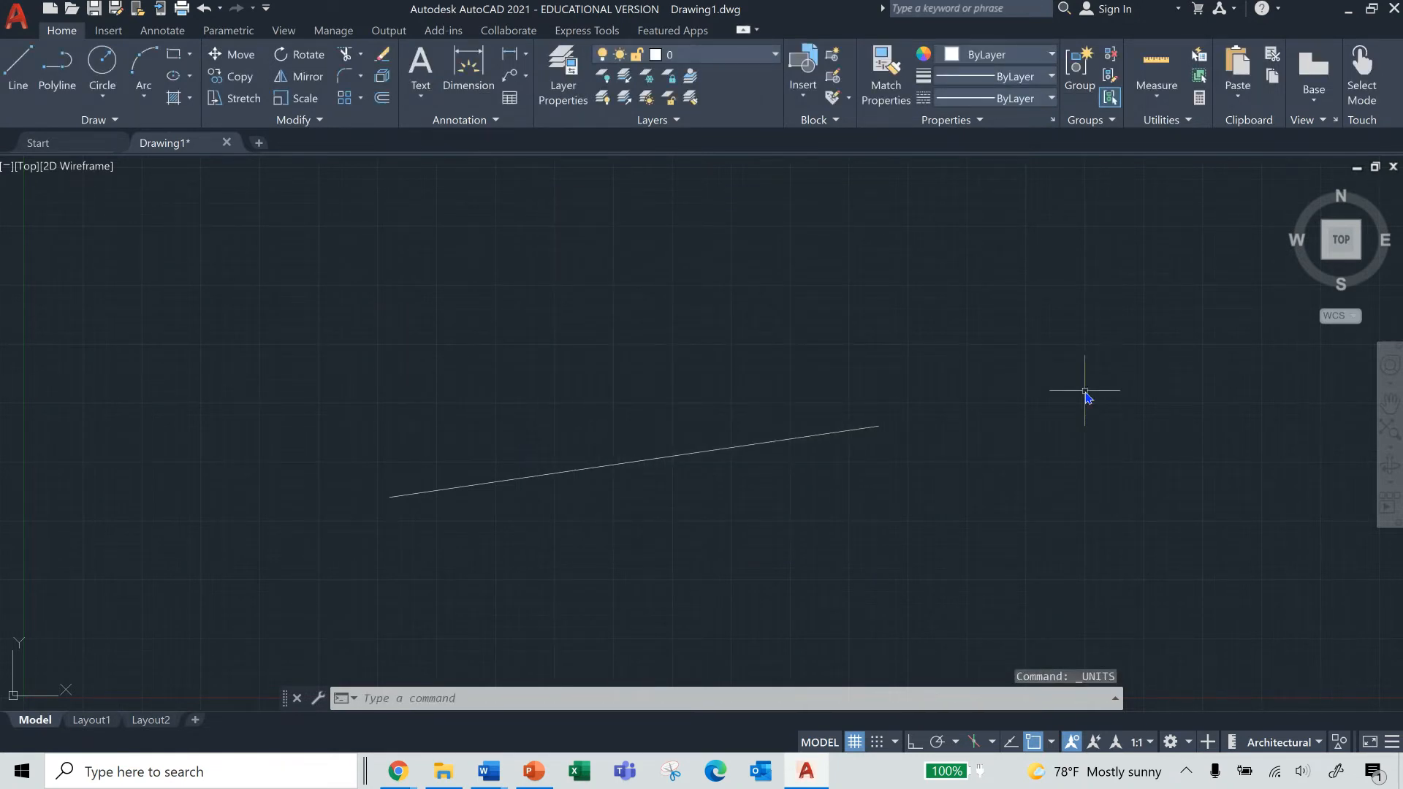
Switch to the PowerPoint presentation to view the Units and Limits slide, and return to the AutoCAD drawing
left_click(524, 776)
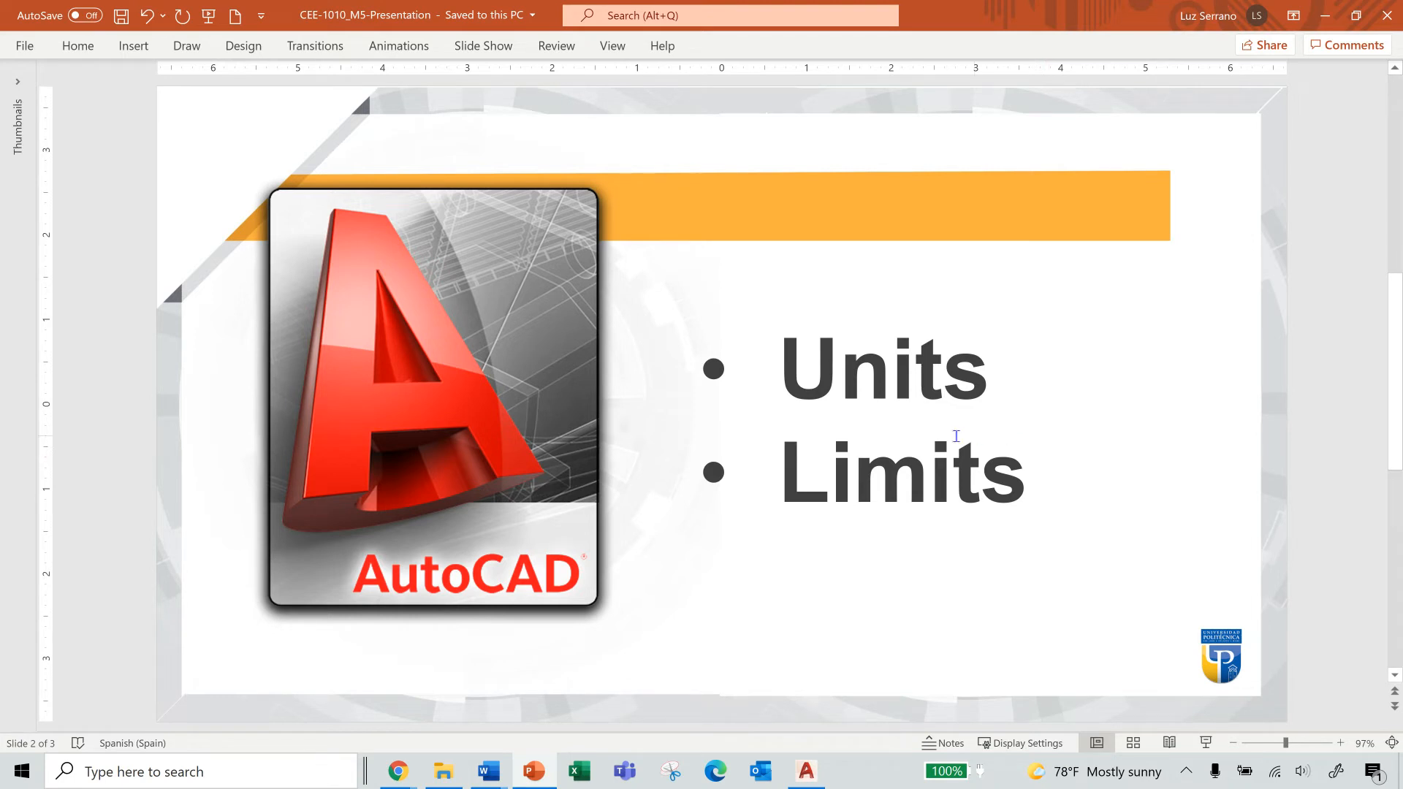
left_click(1324, 15)
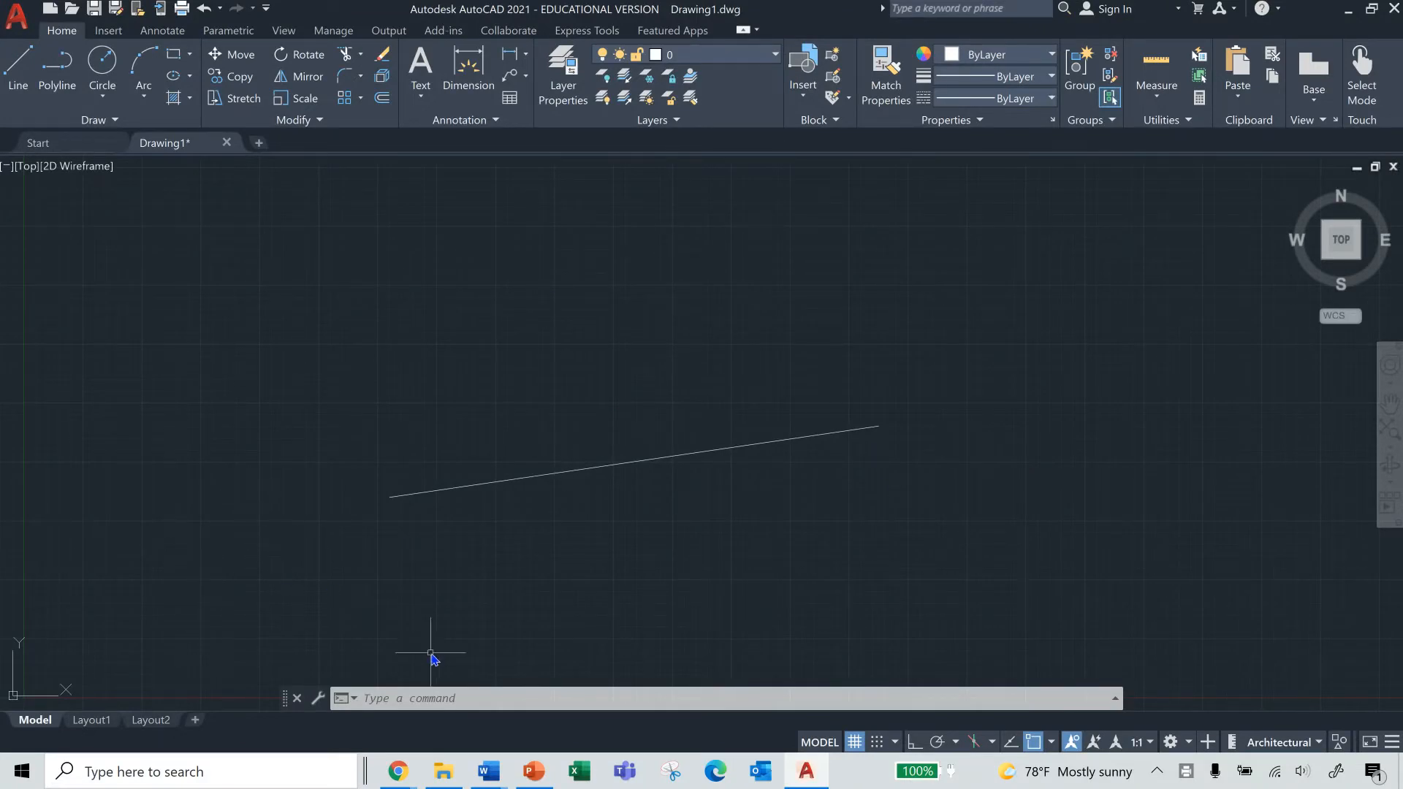
Start the LIMITS command and accept 0'-0",0'-0" as the lower left corner of the model space limits
left_click(489, 698)
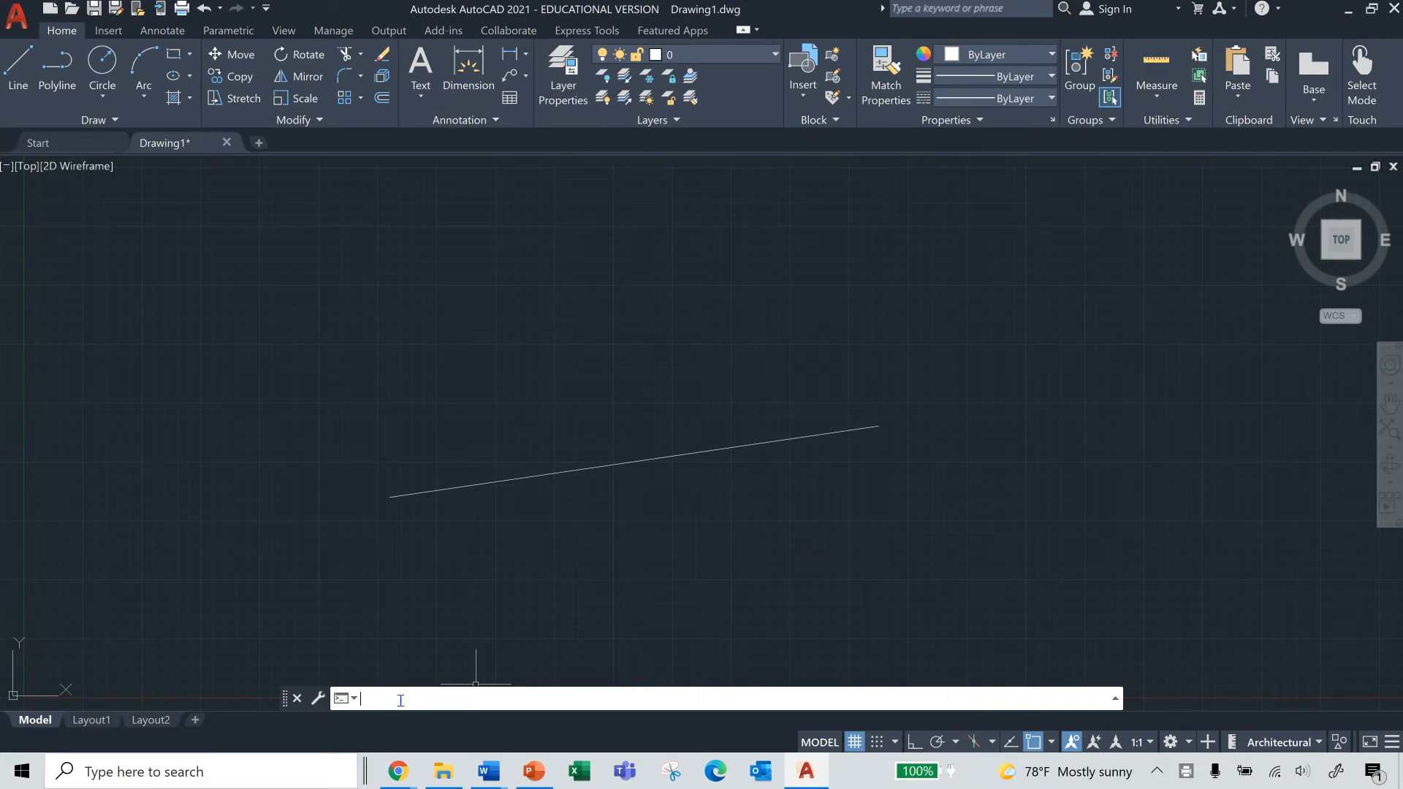
type("LIMITS")
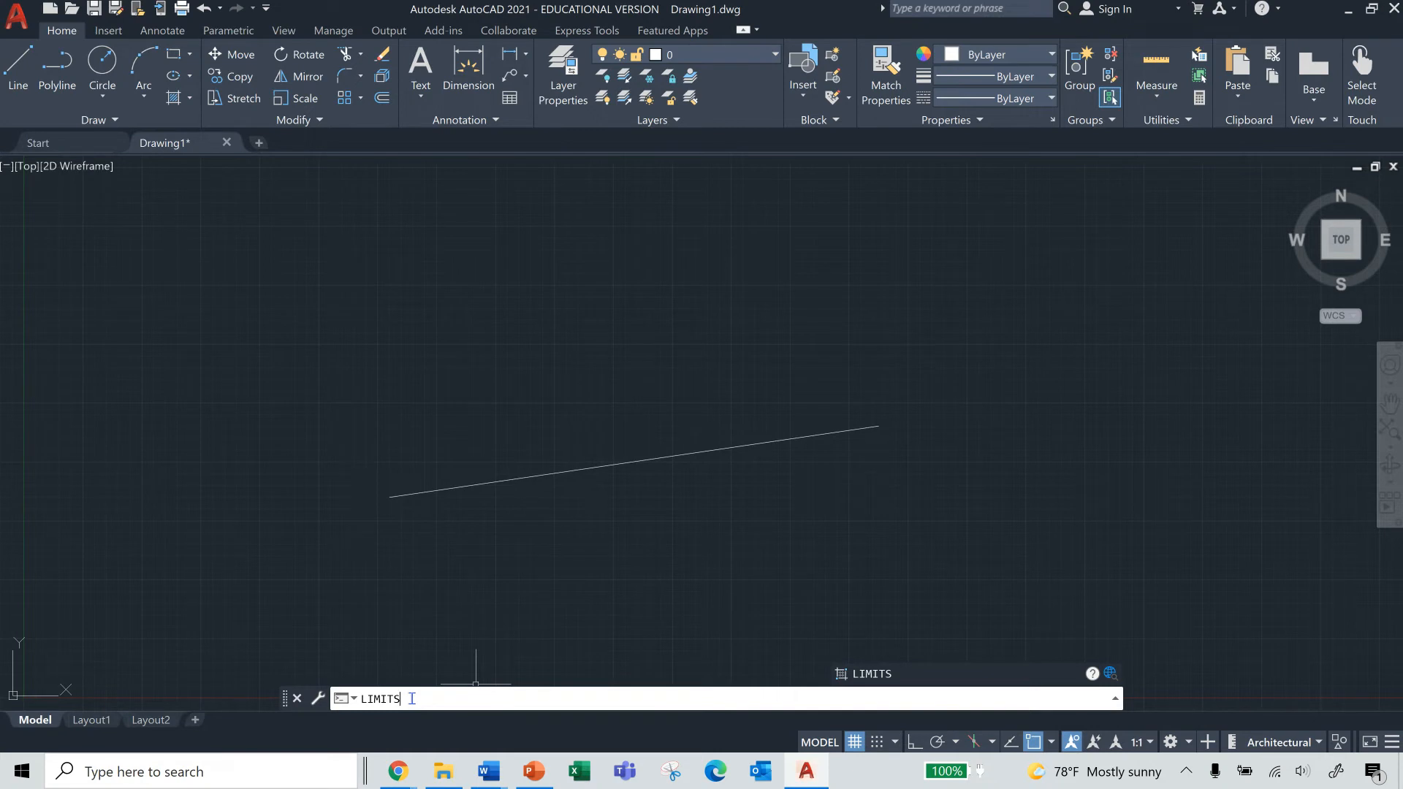
key("Return")
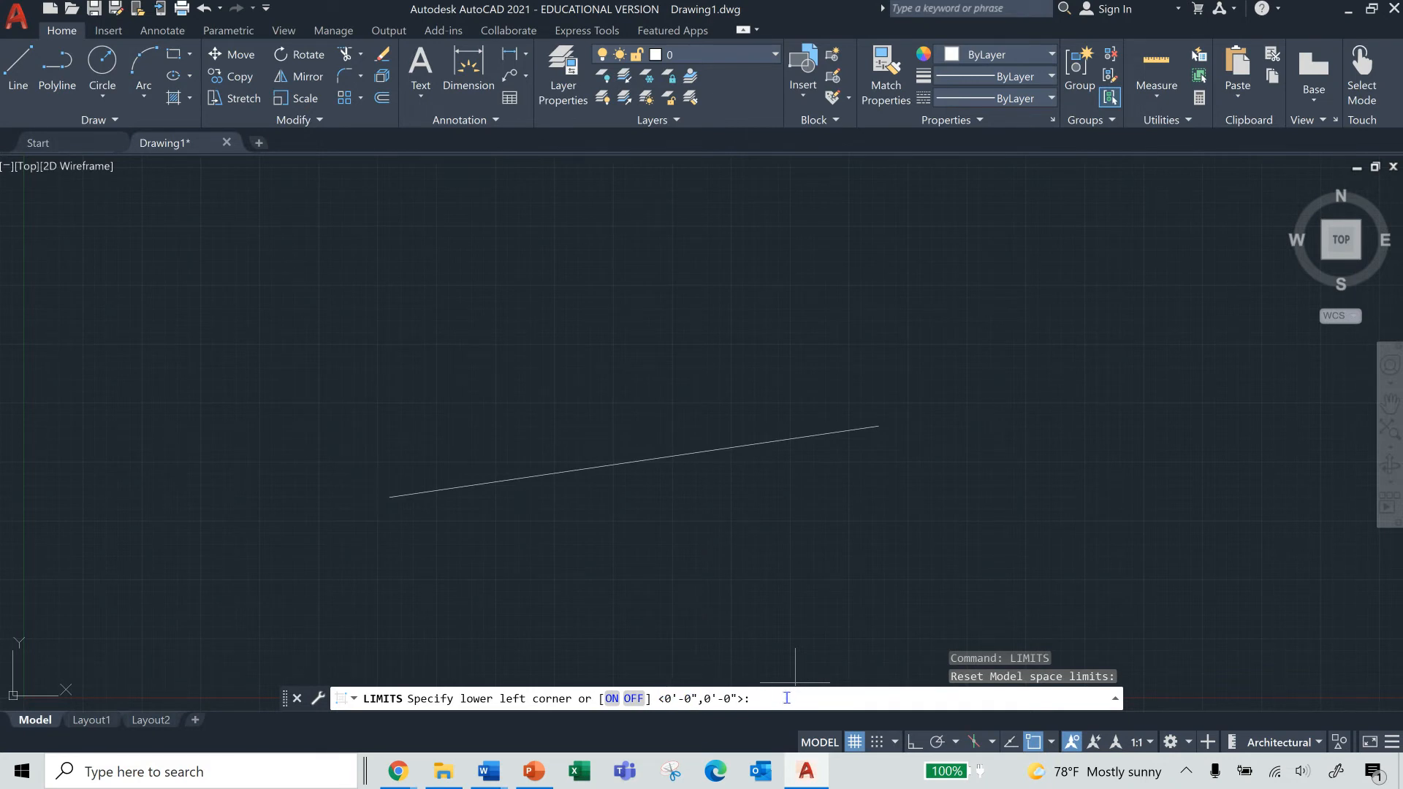
key("Return")
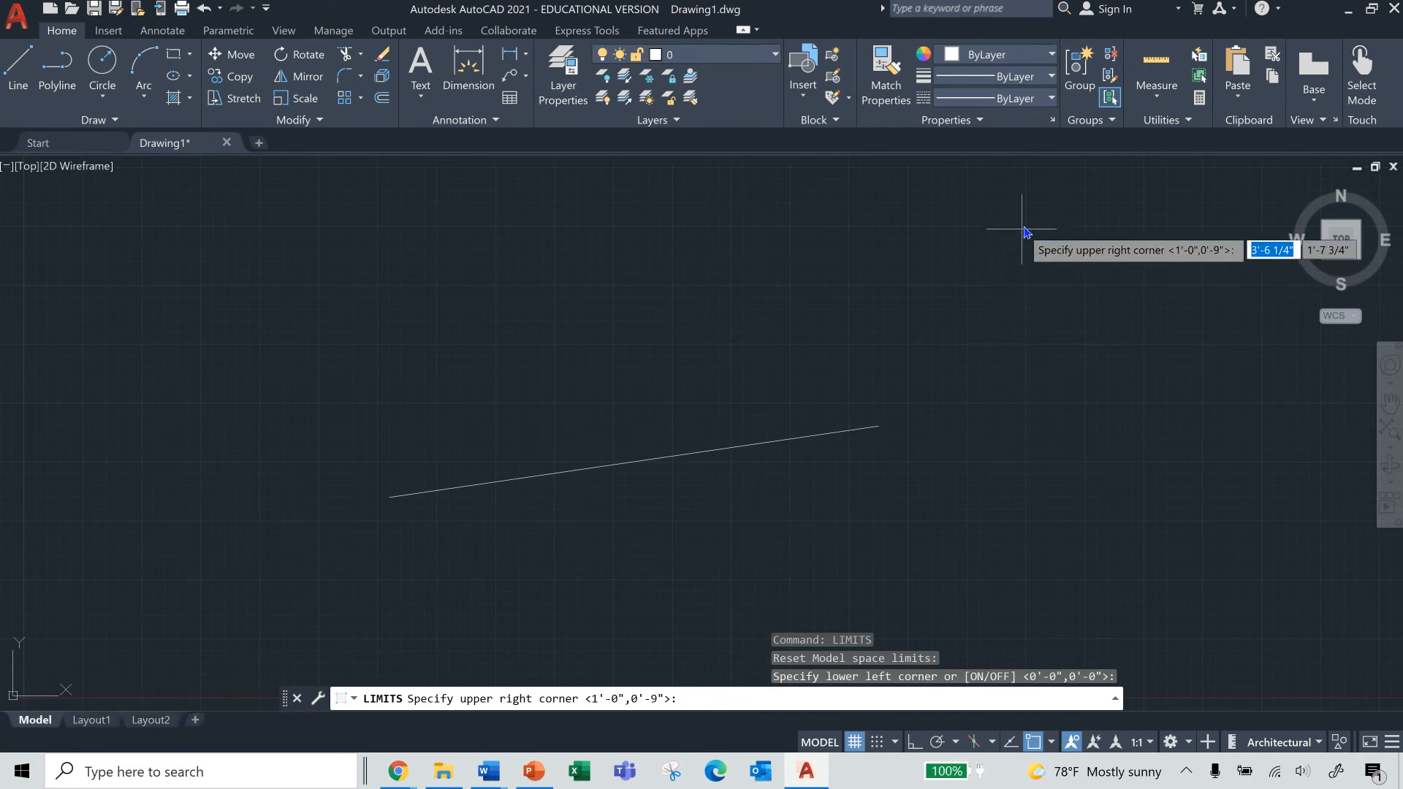
Define the upper right corner of the model space limits with a freehand point well above and to the right of the line
scroll(1032, 212, "down", 2)
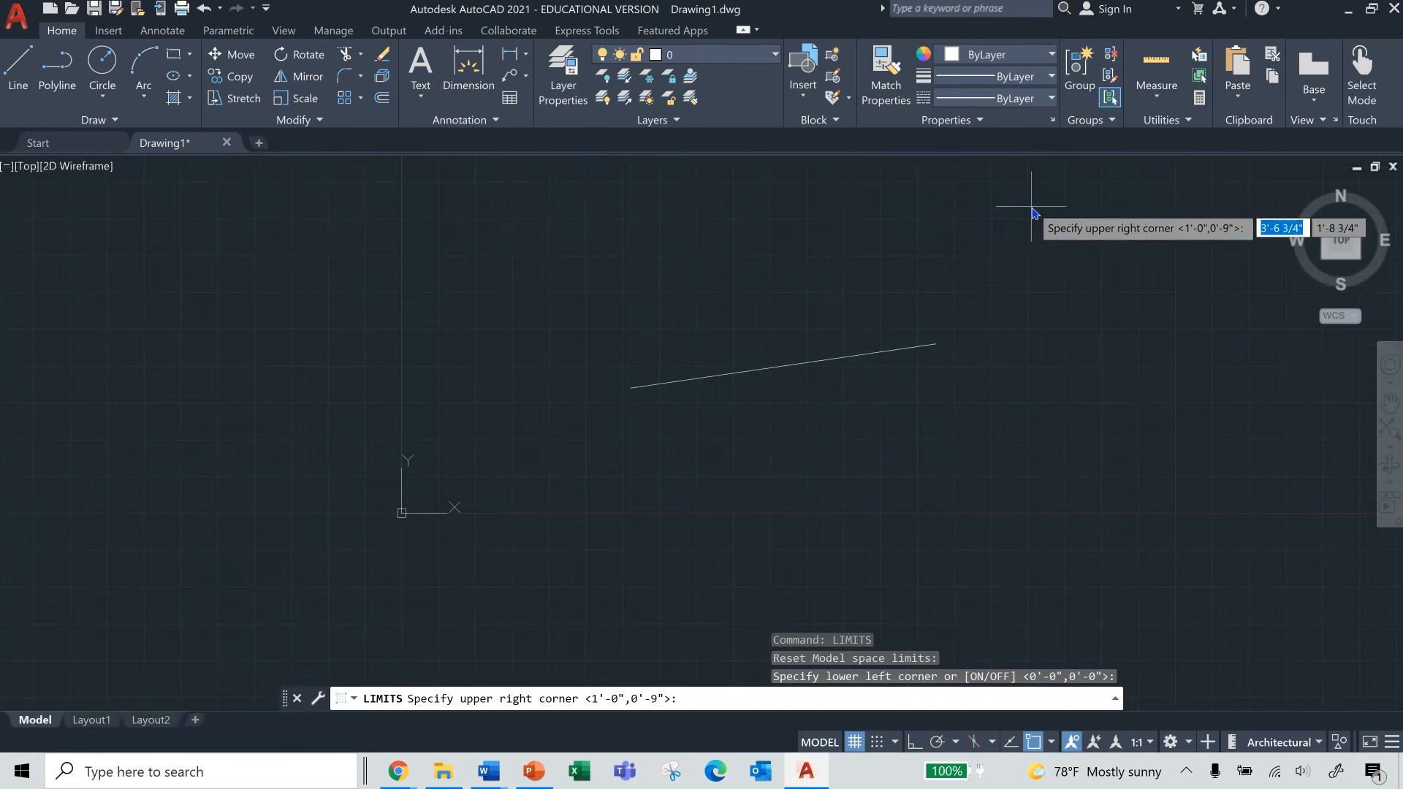
left_click(1388, 400)
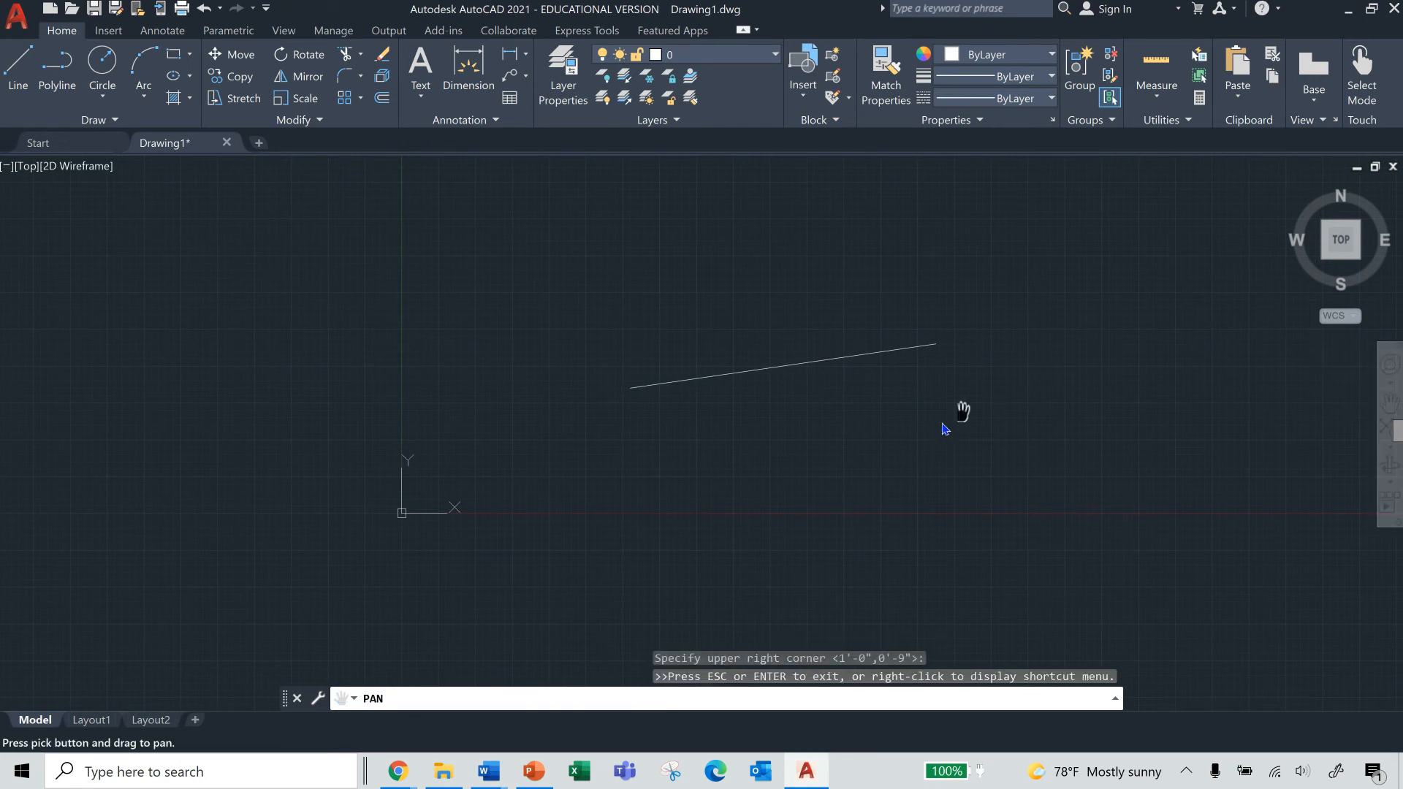
right_click(631, 436)
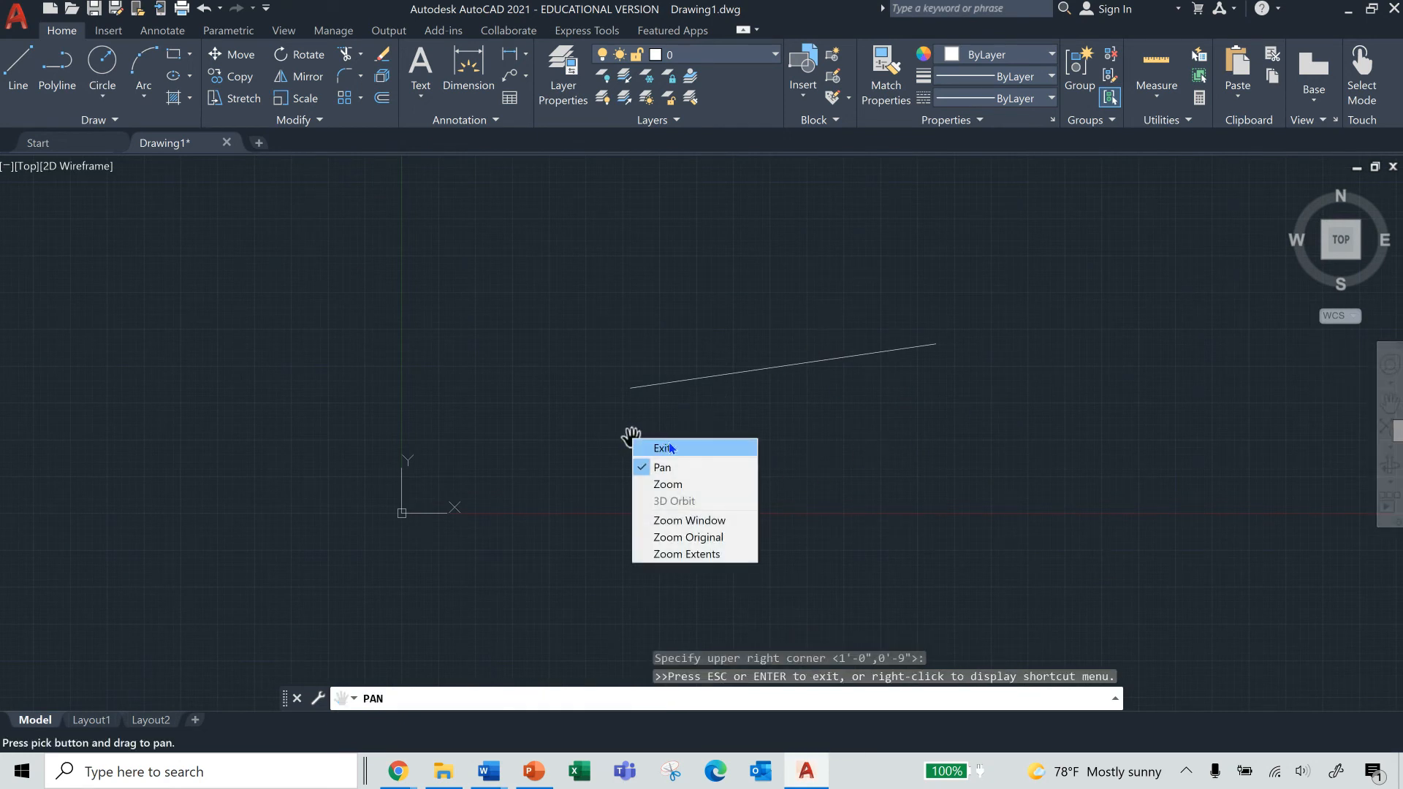
left_click(670, 448)
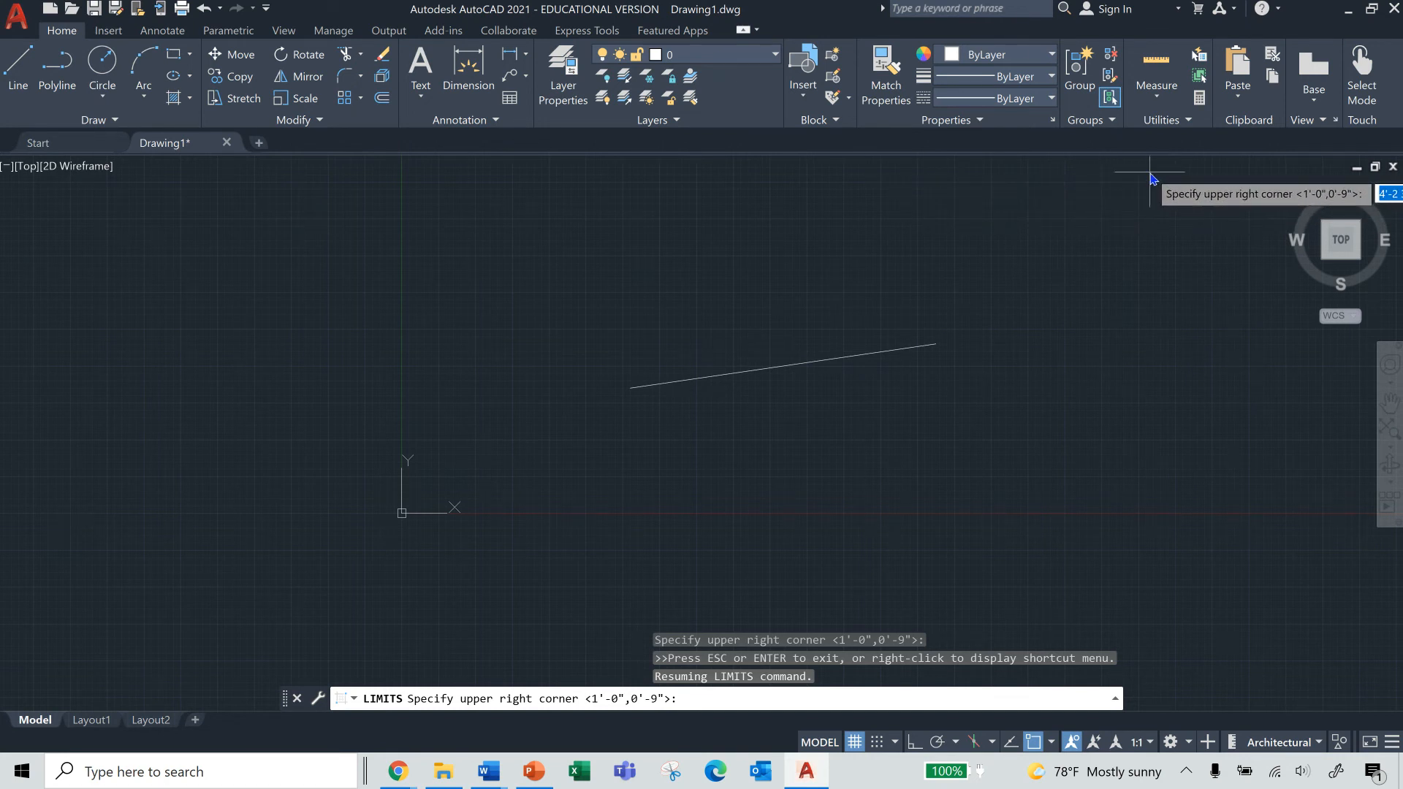
left_click(1389, 402)
mouse_move(1033, 369)
left_mouse_down()
mouse_move(695, 457)
mouse_move(678, 515)
left_mouse_up()
right_click(678, 515)
left_click(706, 524)
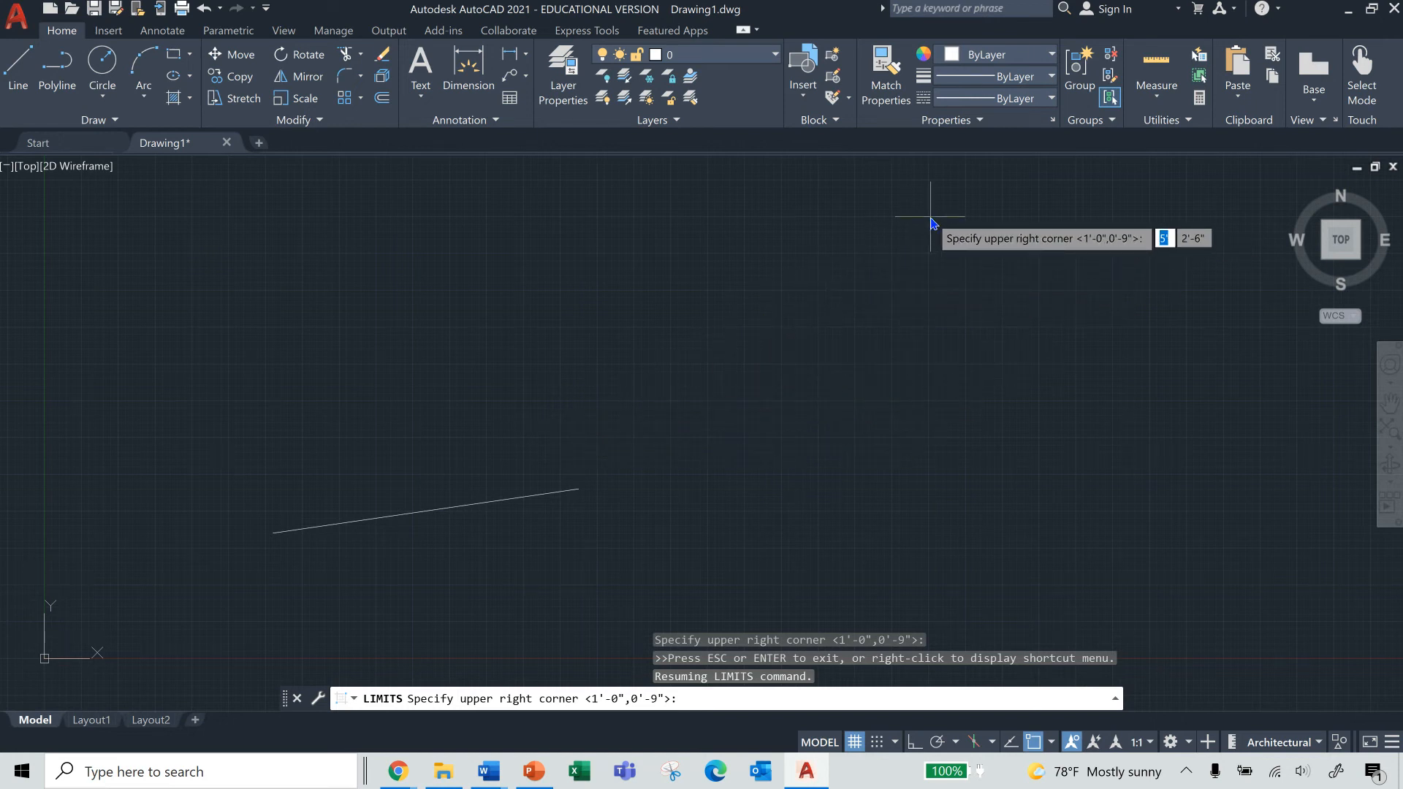
scroll(1064, 382, "down", 1)
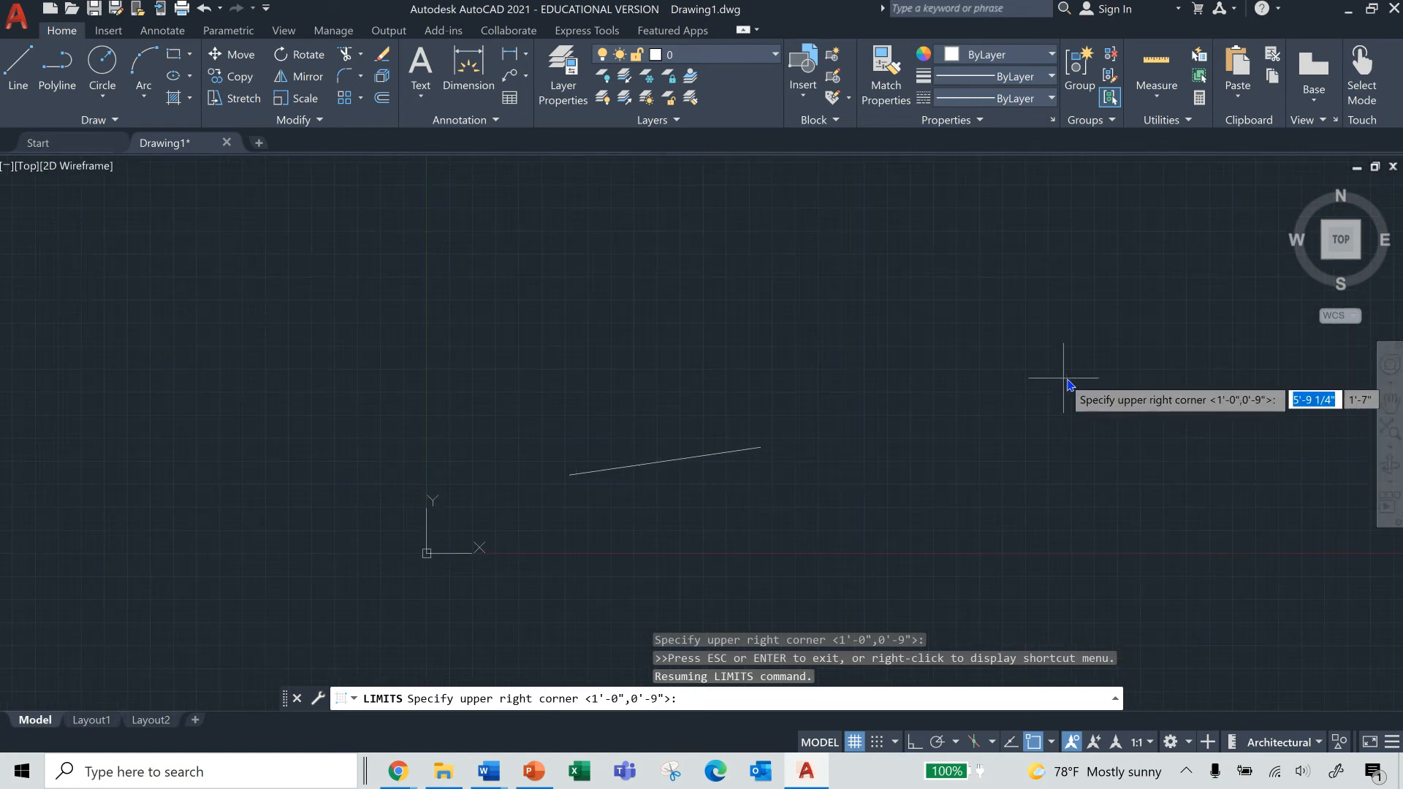
left_click(1389, 402)
left_click_drag(1002, 401, 668, 452)
right_click(653, 495)
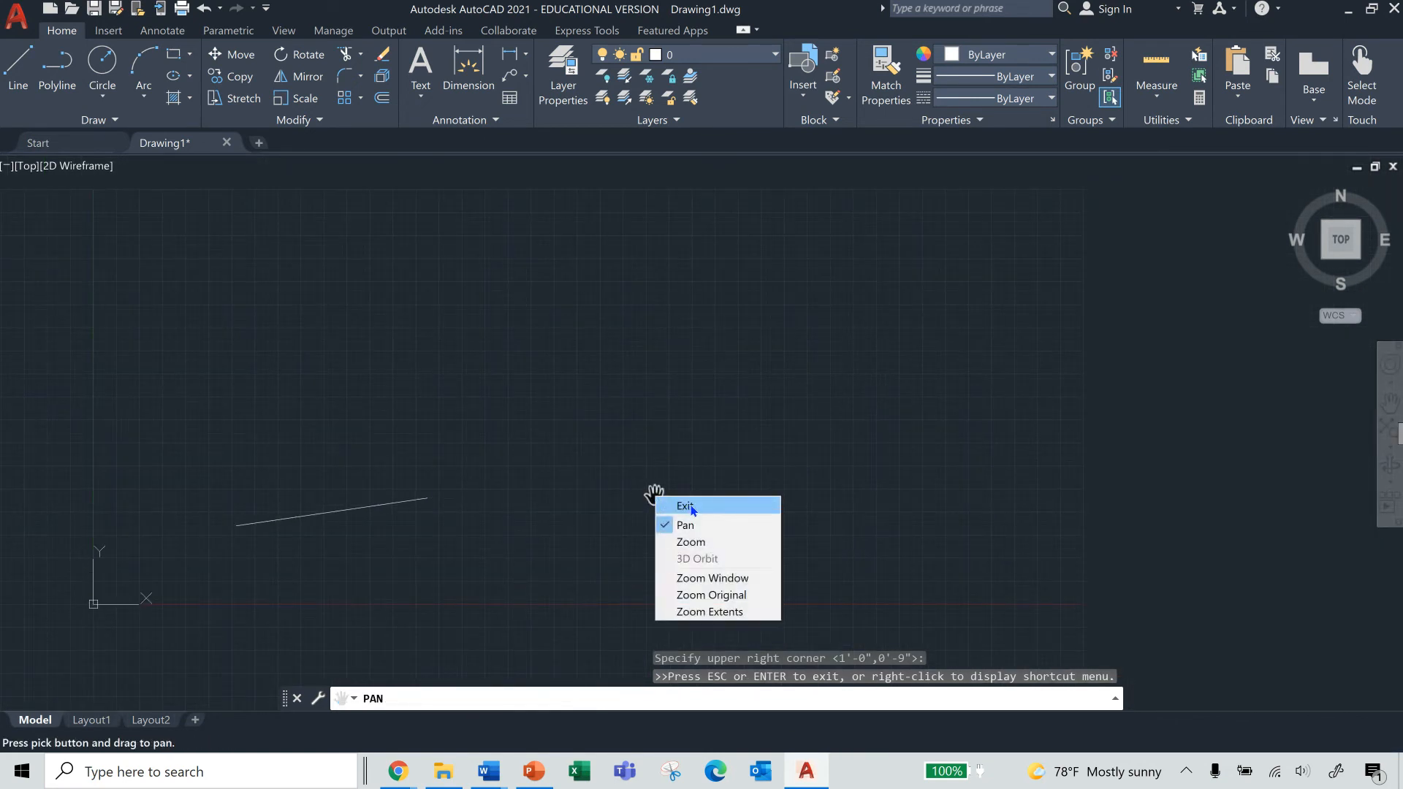
left_click(687, 506)
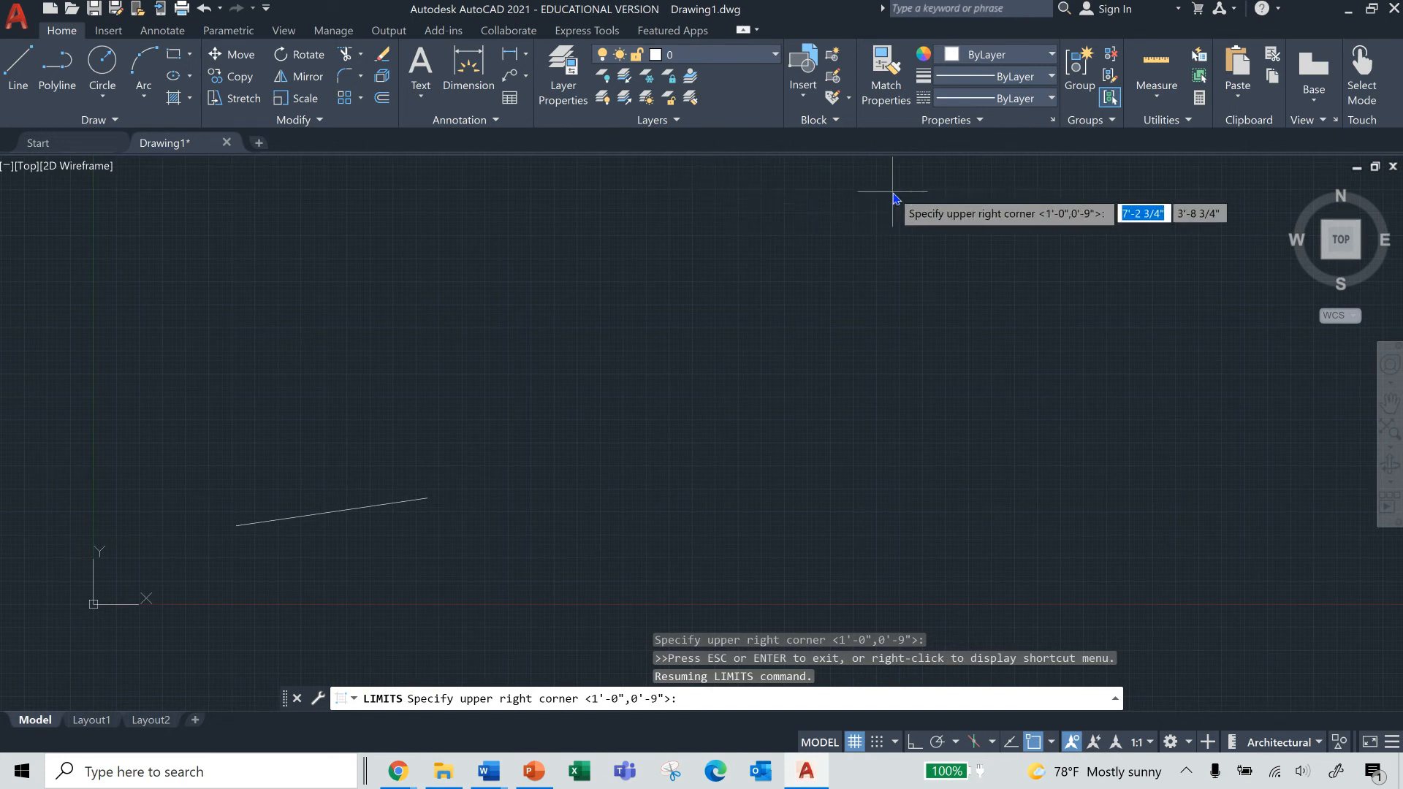
left_click(853, 238)
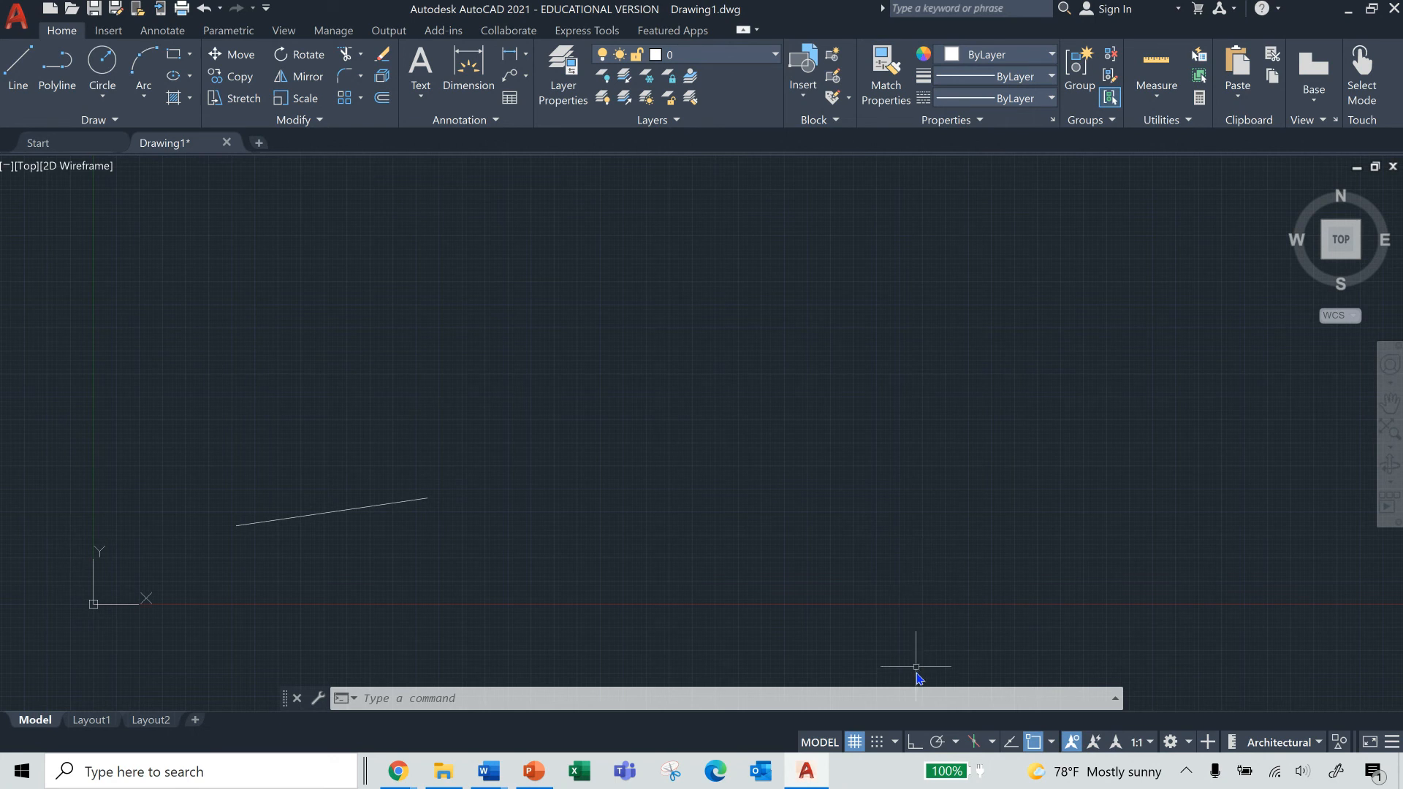
Turn off the display of the grid beyond the limits in the snap and grid drafting settings
left_click(895, 743)
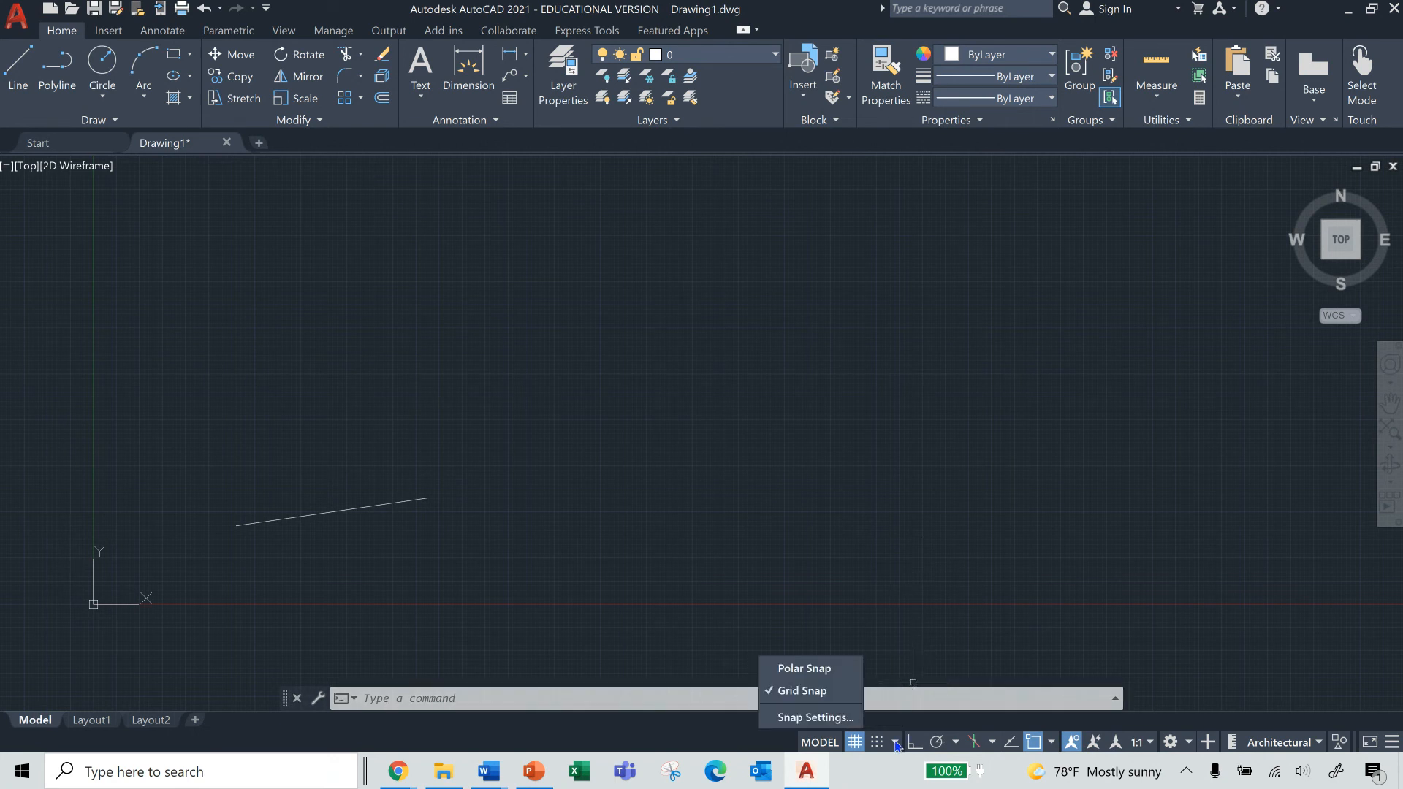
left_click(896, 743)
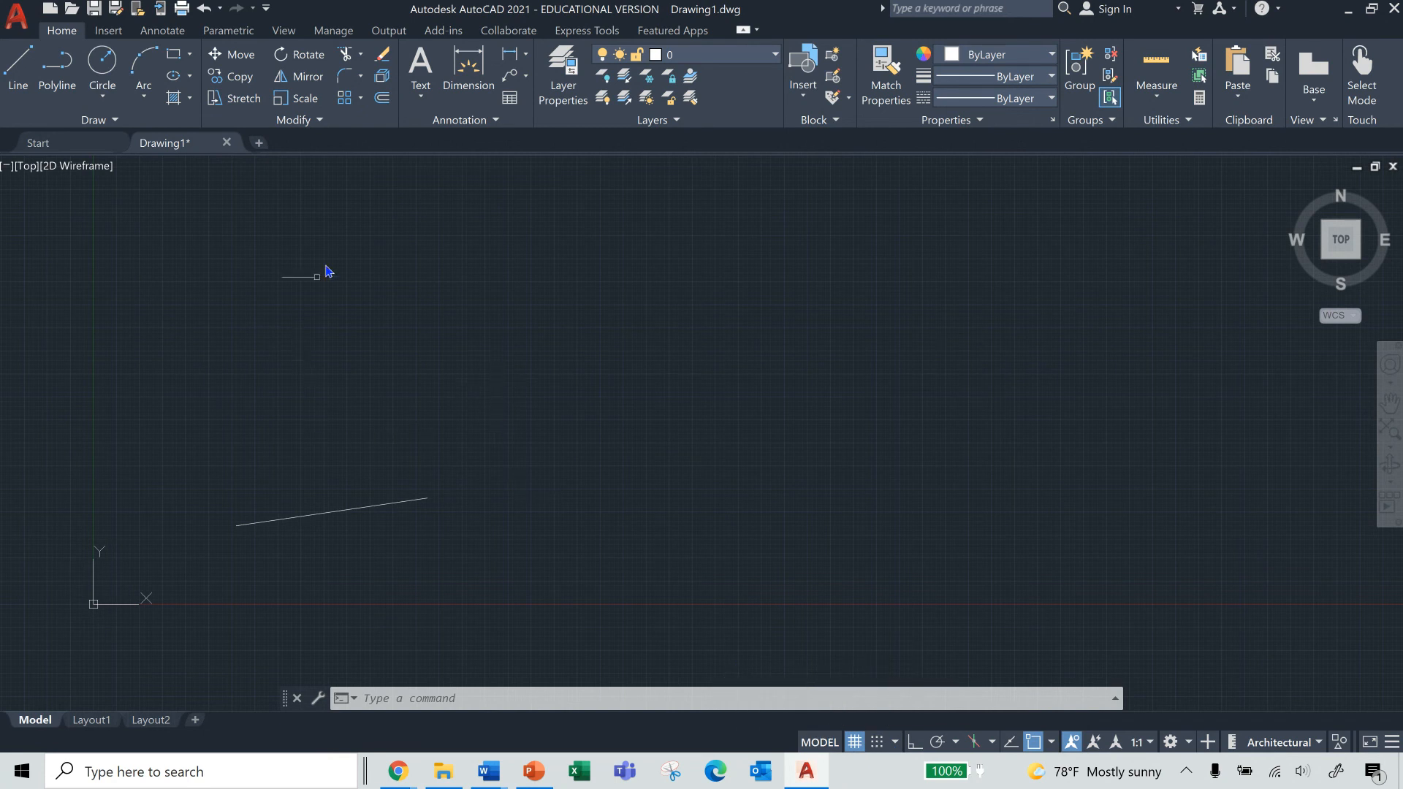
left_click(894, 742)
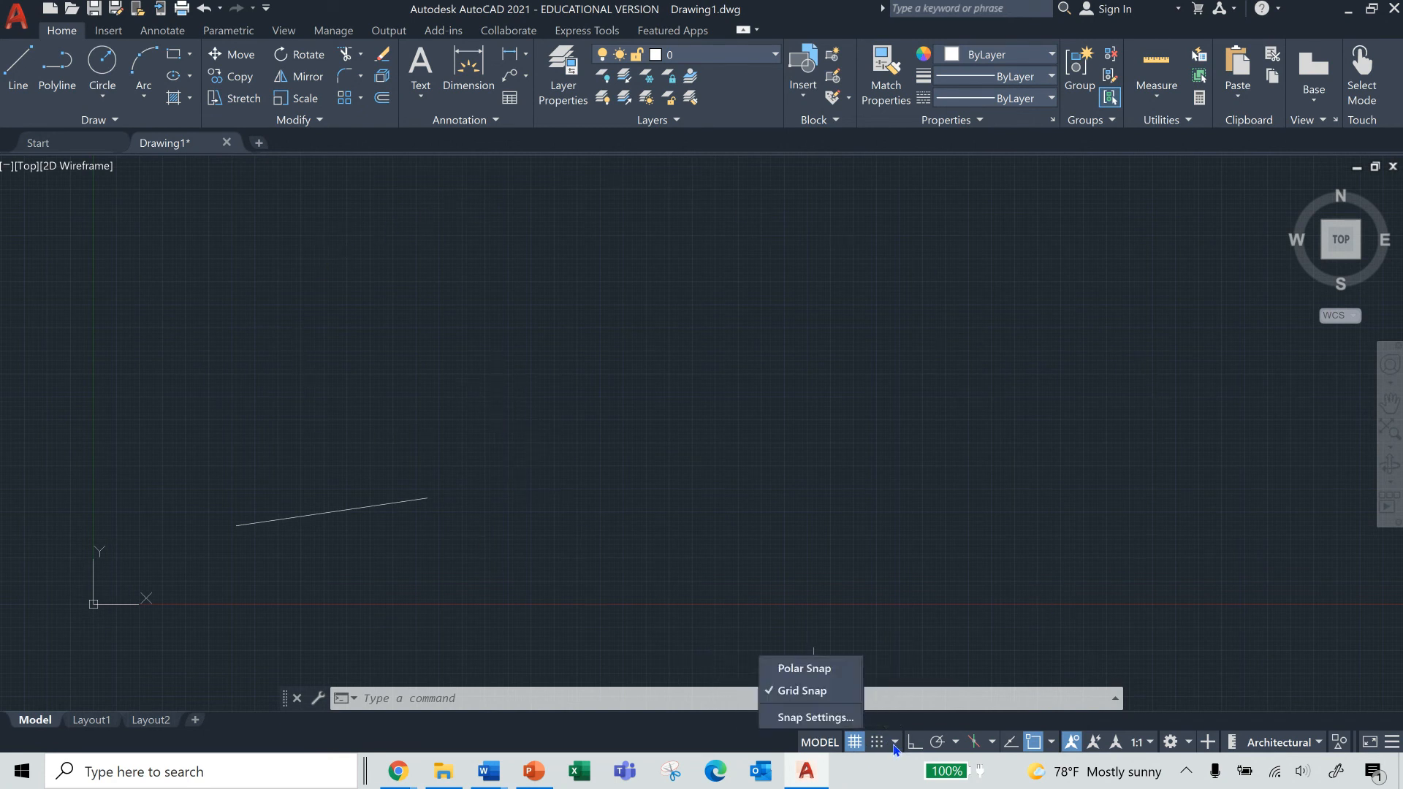
left_click(814, 718)
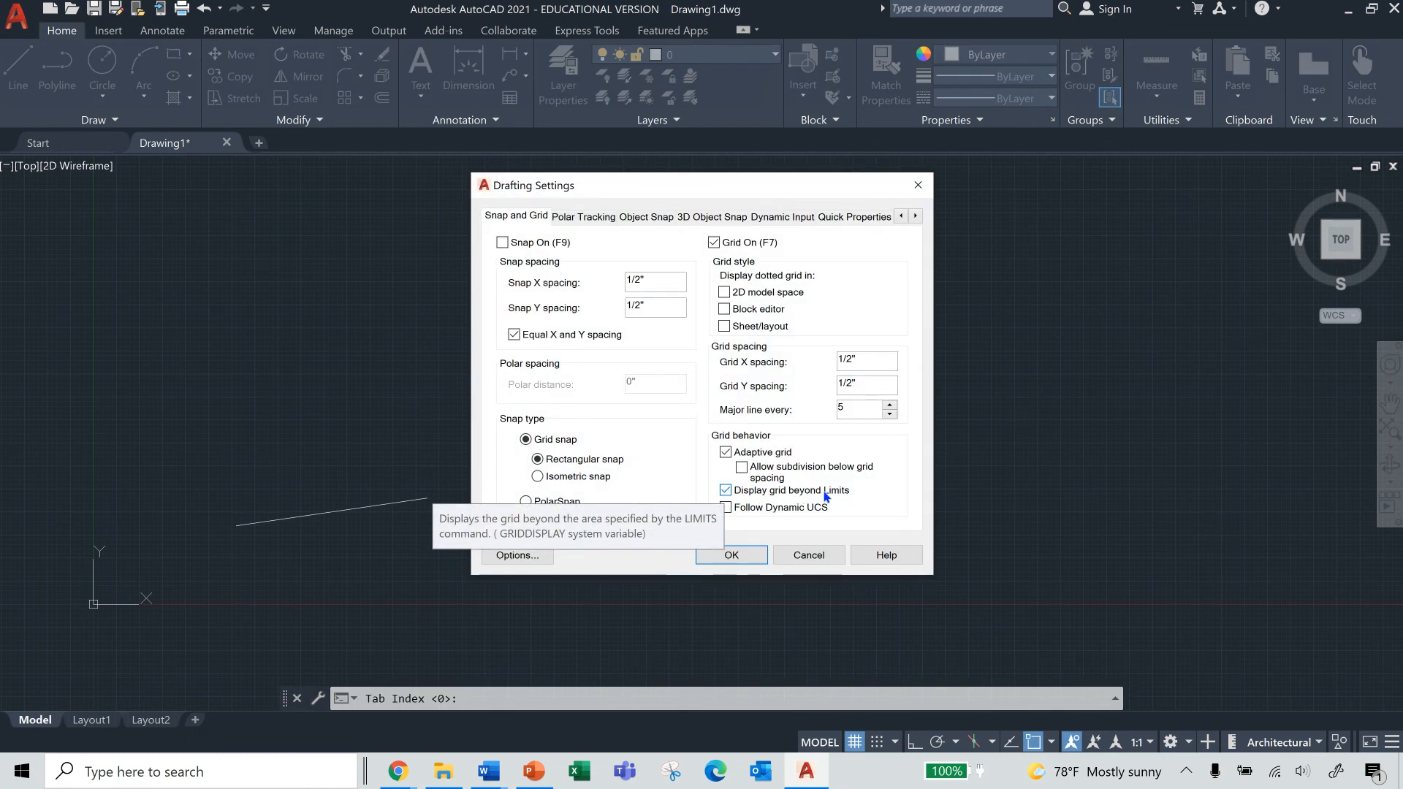
left_click(725, 490)
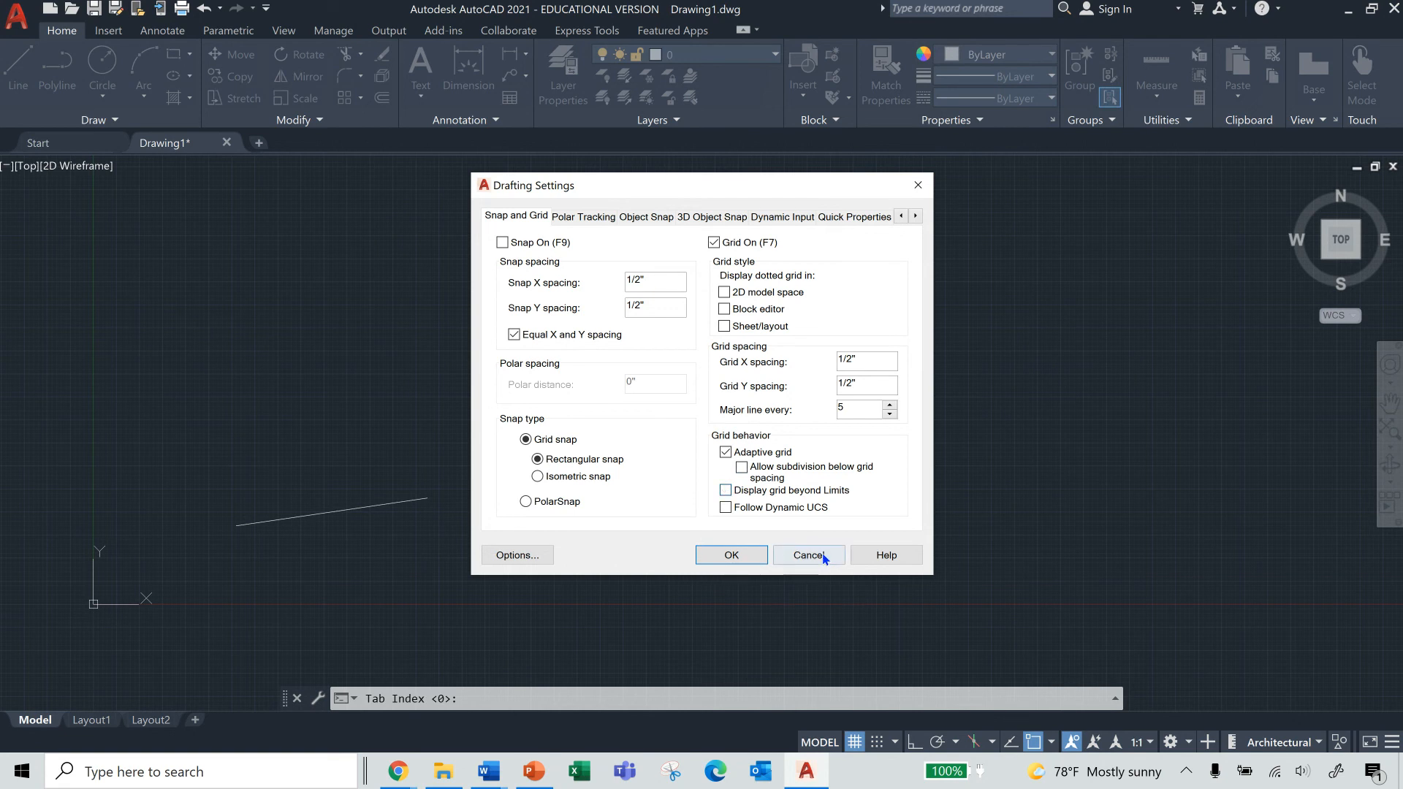
left_click(732, 555)
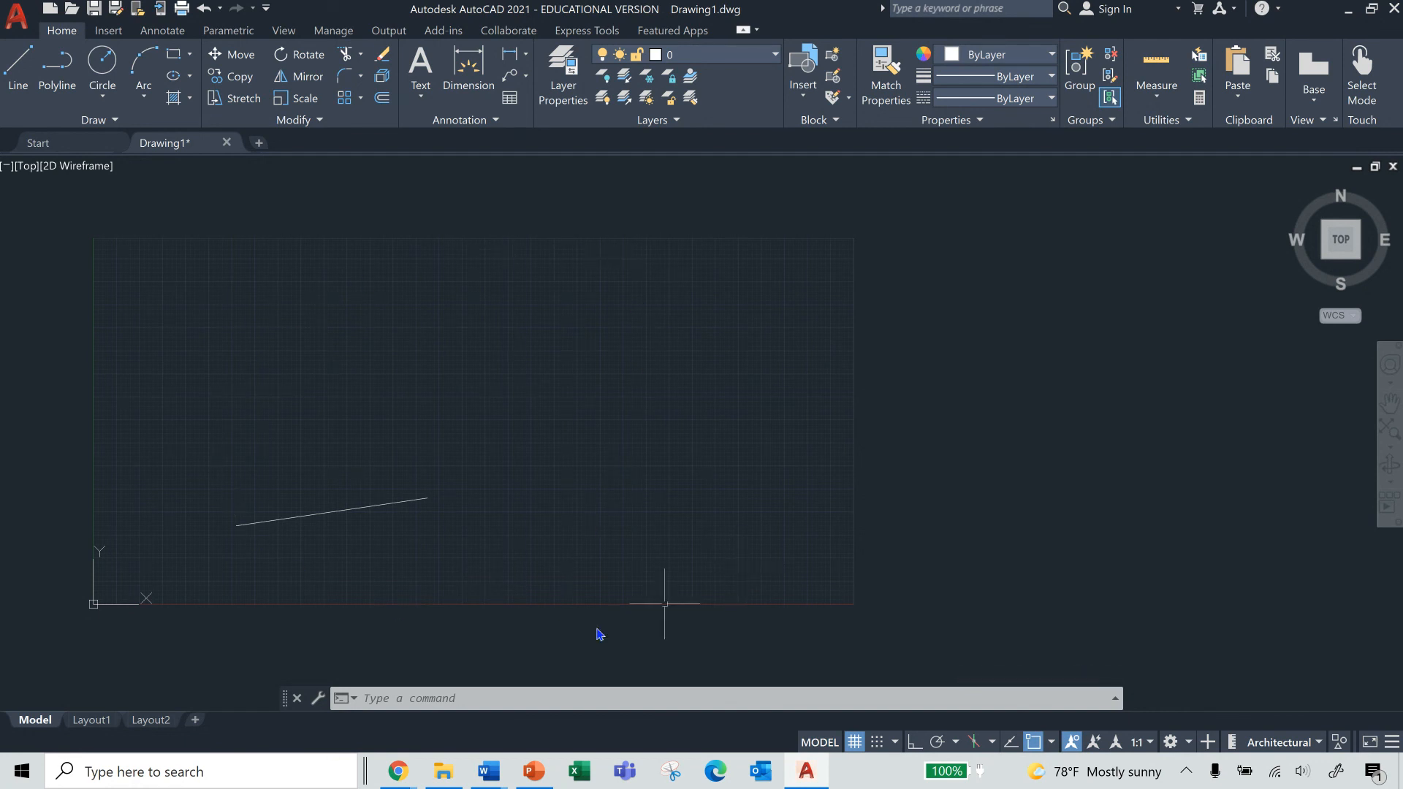
Reset the model space limits, keeping 0'-0",0'-0" as lower left corner and picking an upper right corner freehand beyond the current grid's upper right corner
left_click(539, 699)
type("limts")
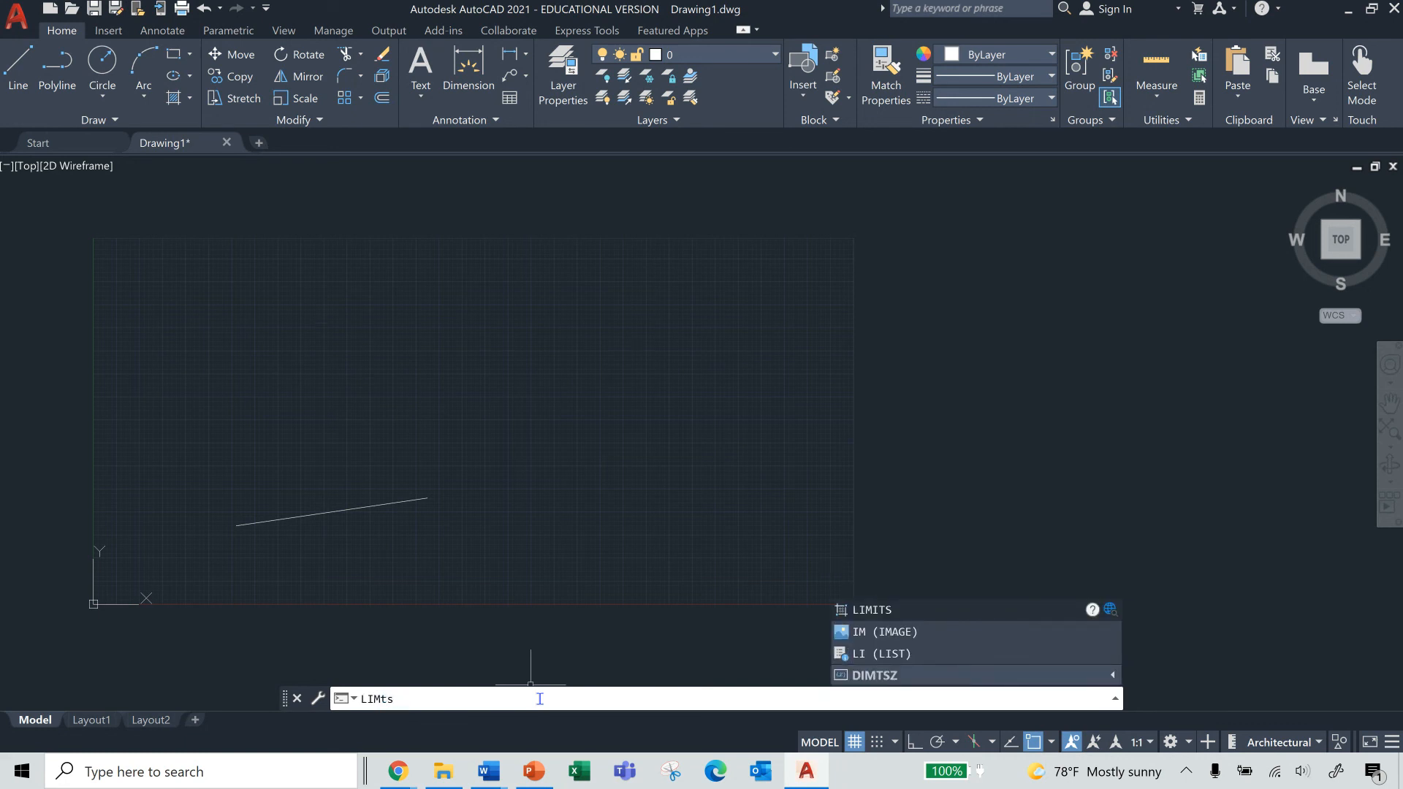
key("BackSpace")
key("BackSpace")
type("It")
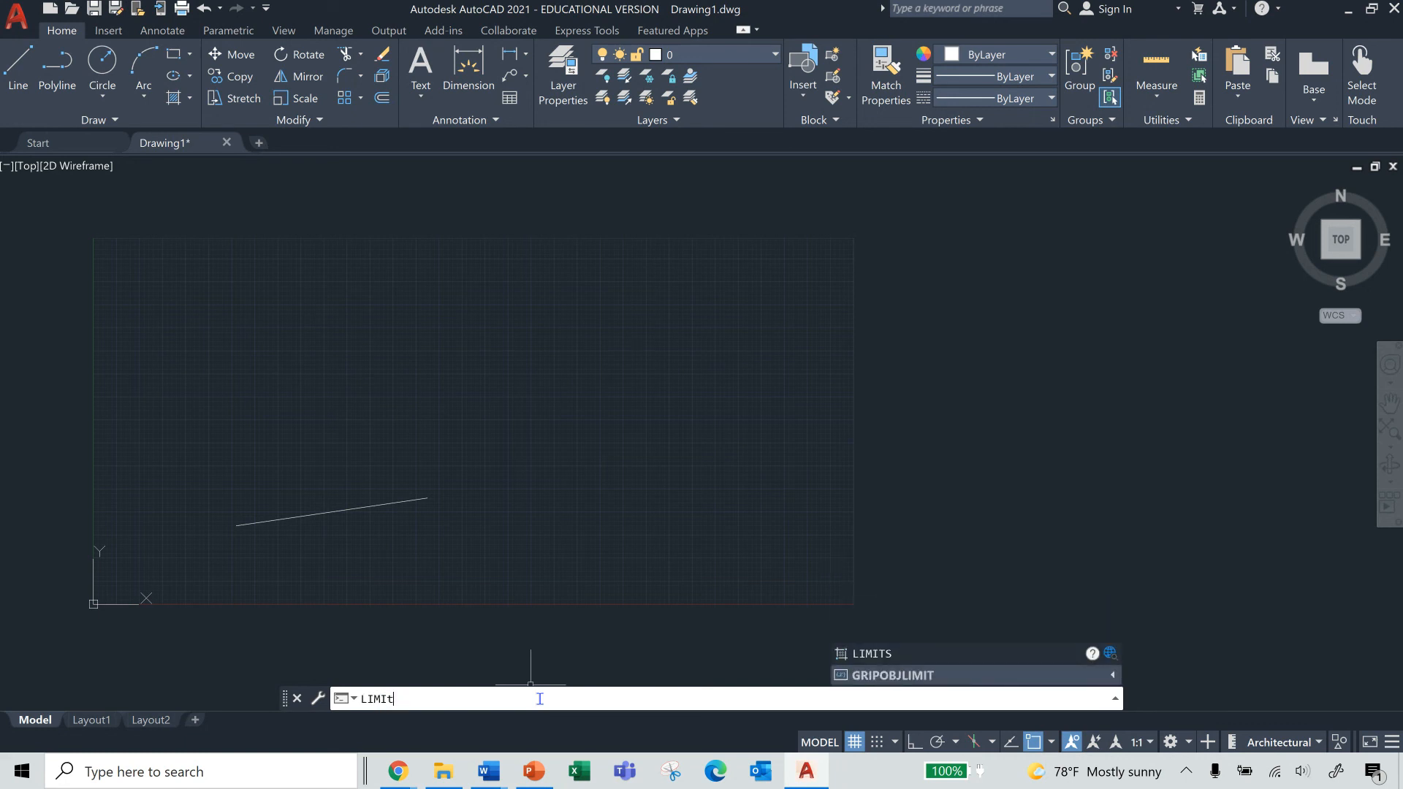
key("Return")
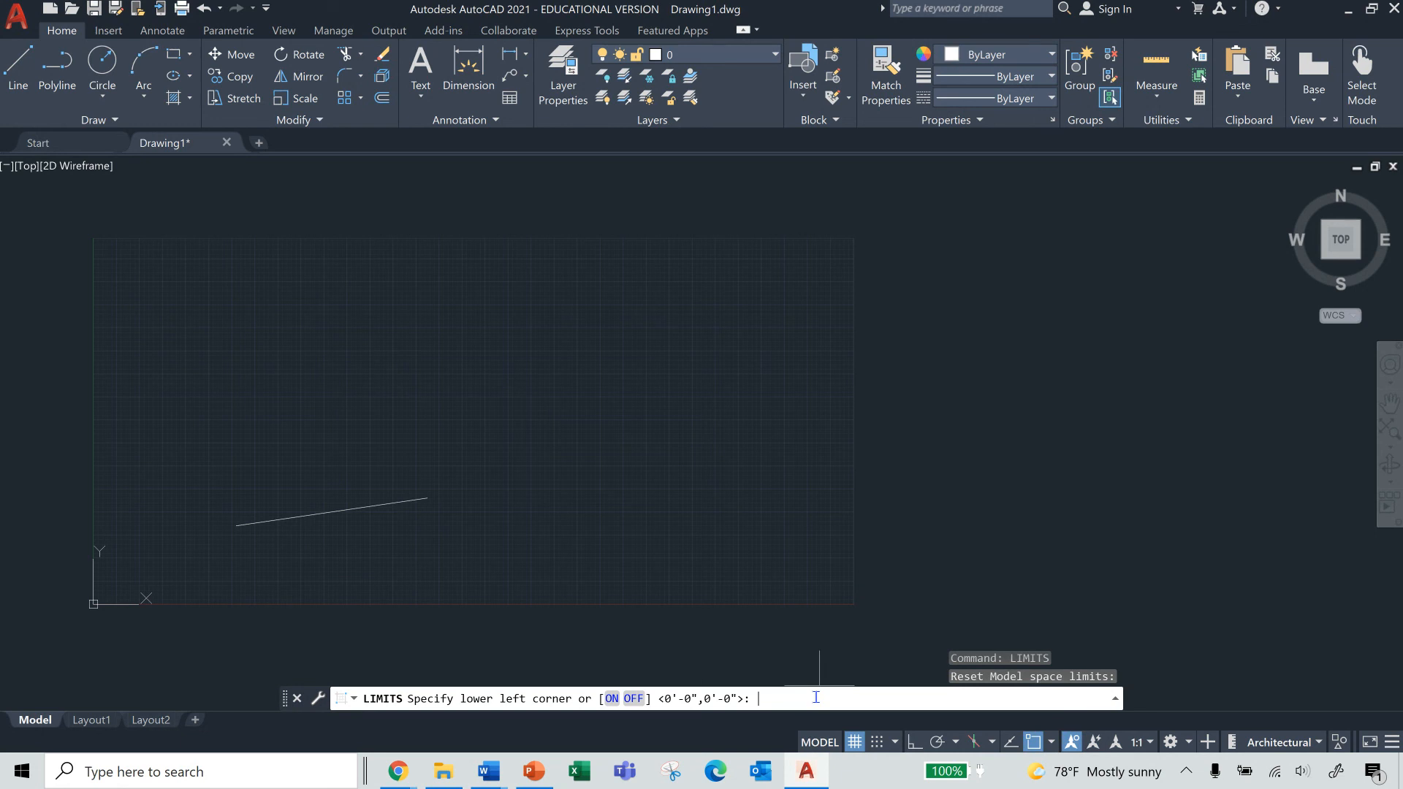
key("Return")
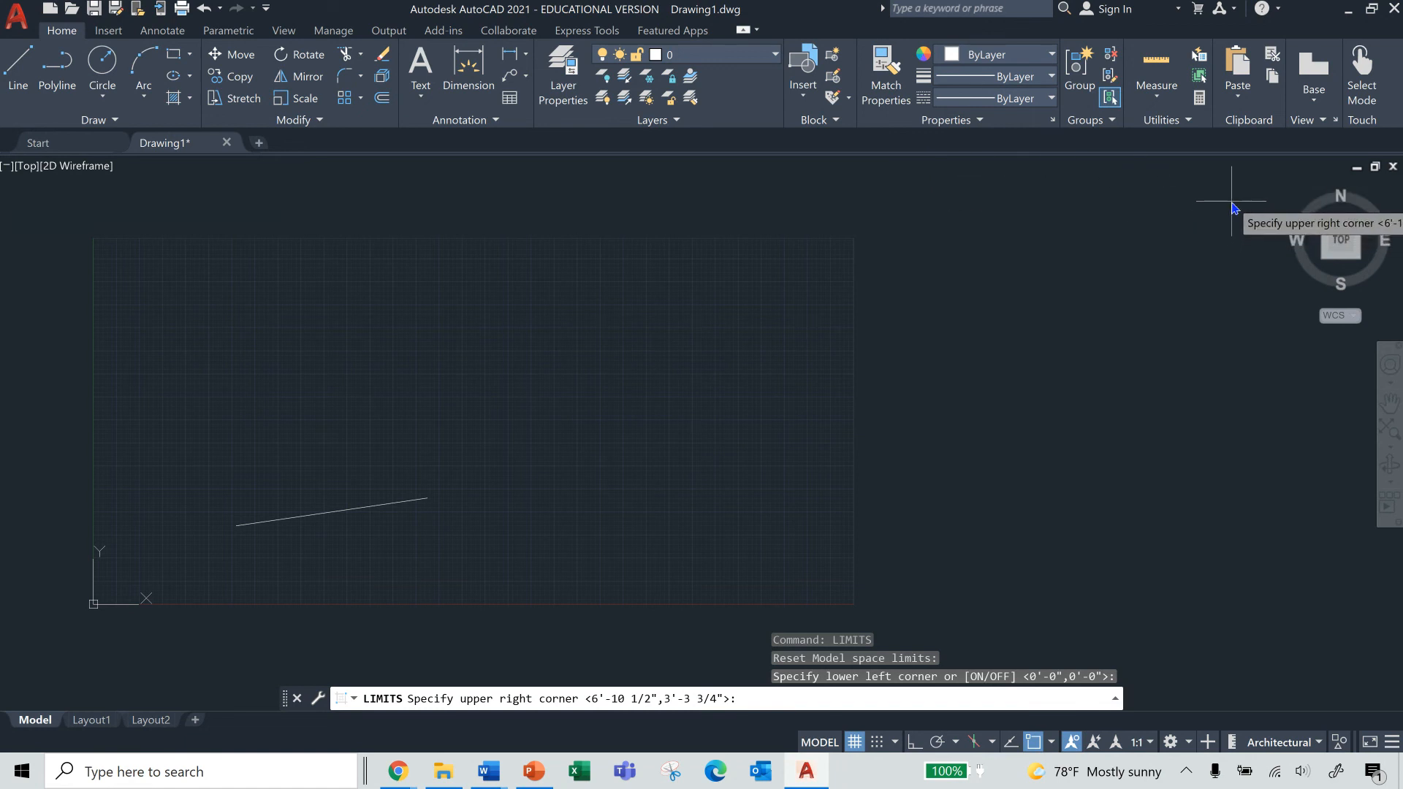
left_click(1158, 197)
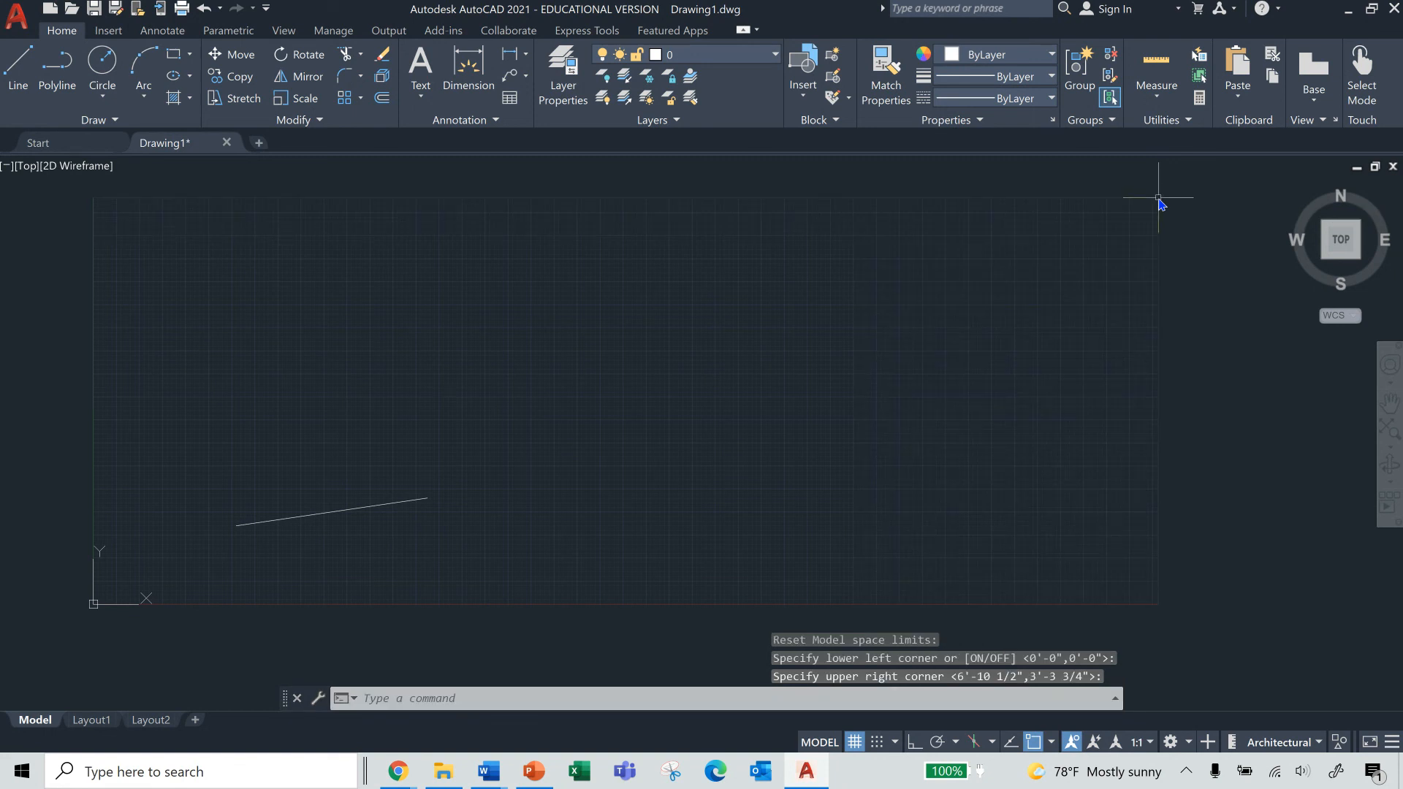